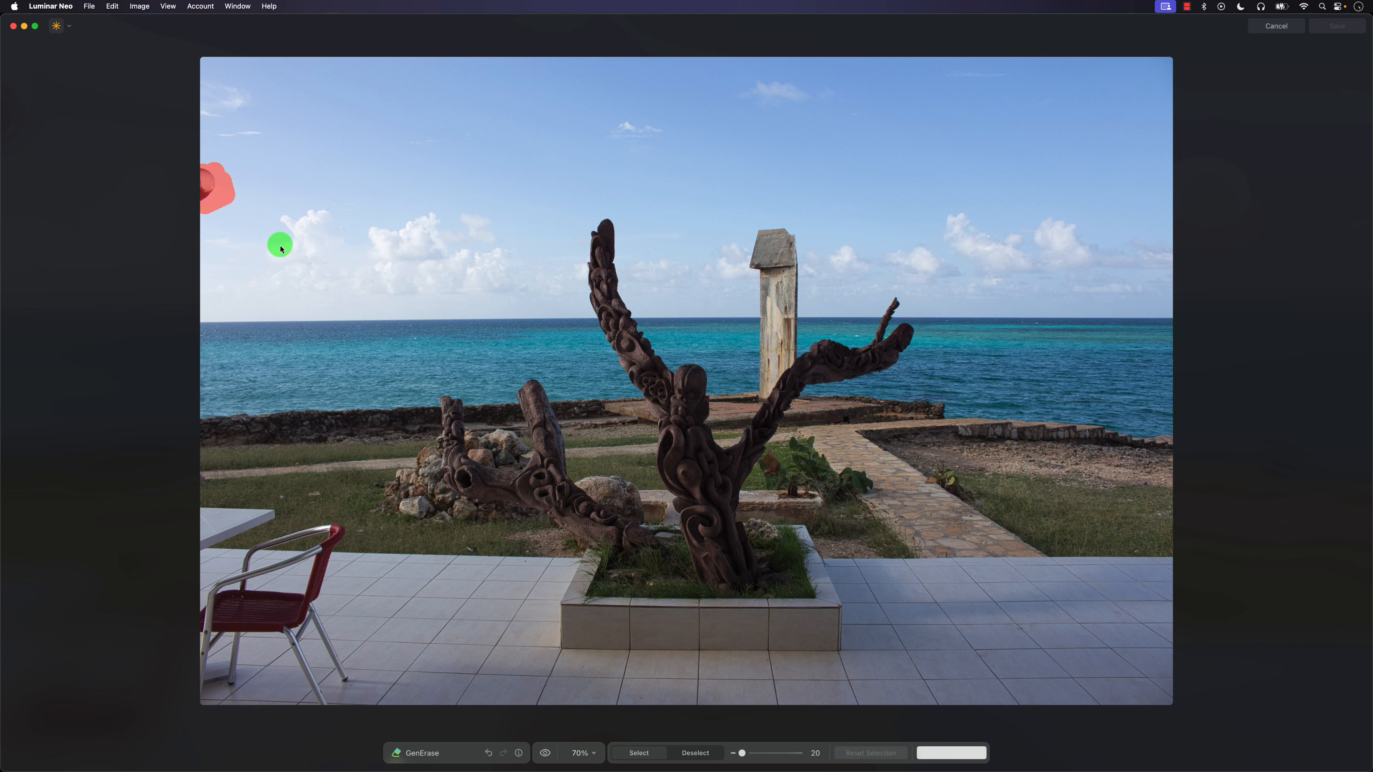
Erase the masked object at the left edge of the sky, save the result, and open the photo in GenSwap.
click(969, 754)
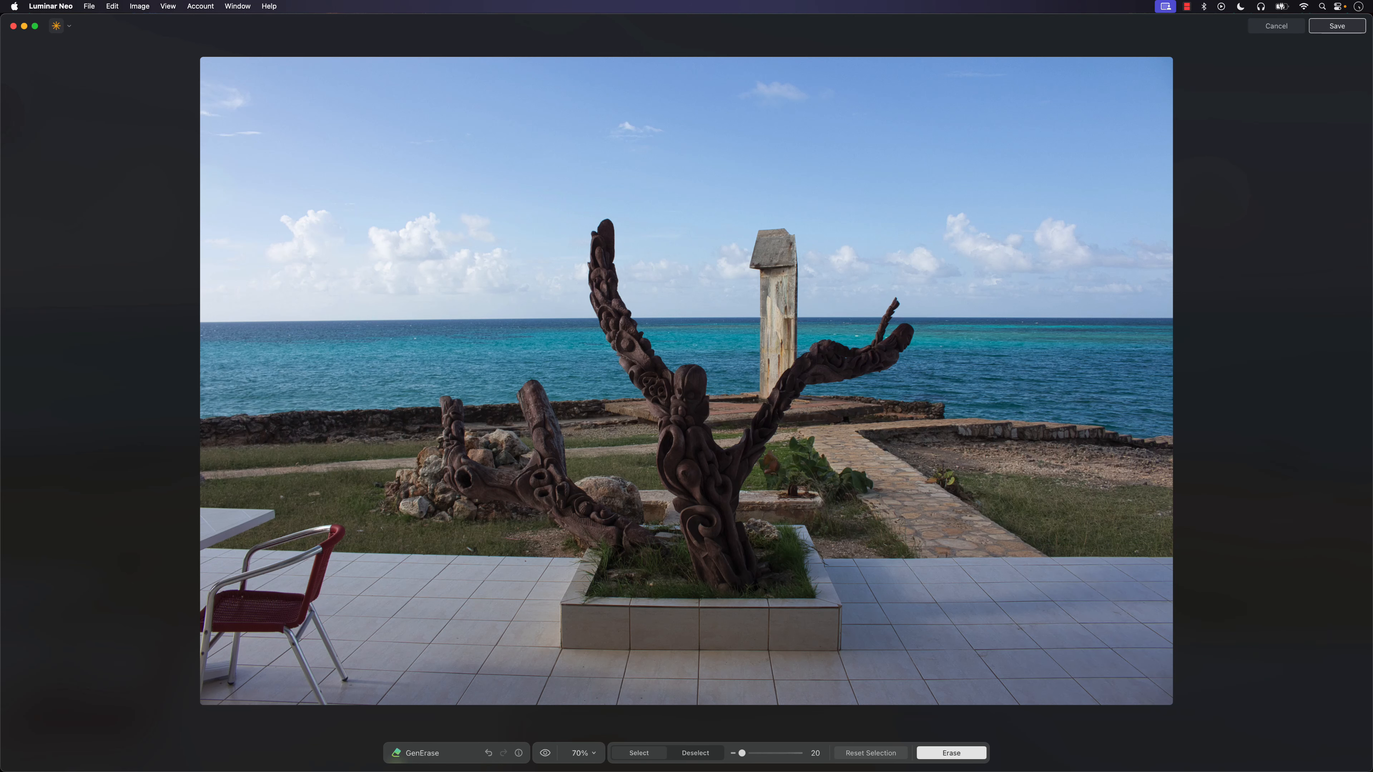
click(1337, 28)
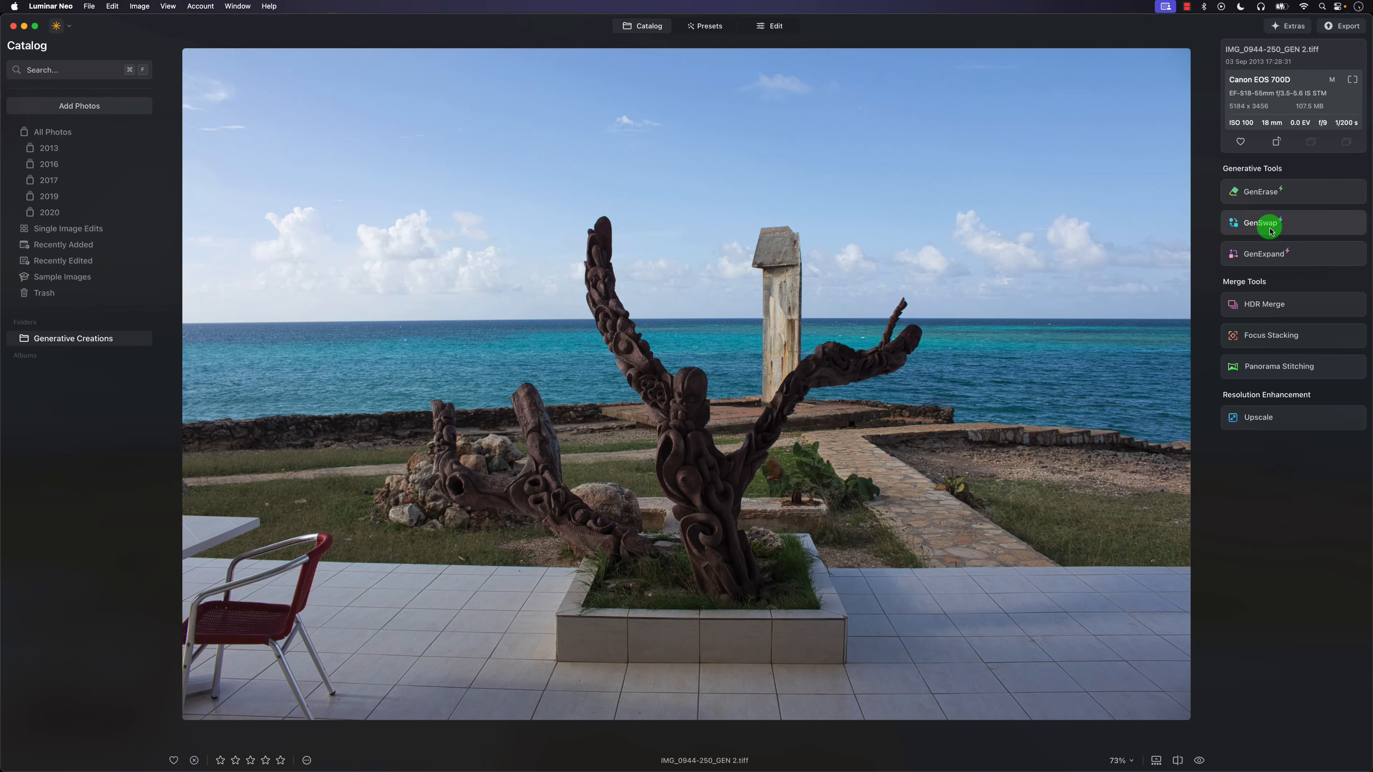
click(1258, 227)
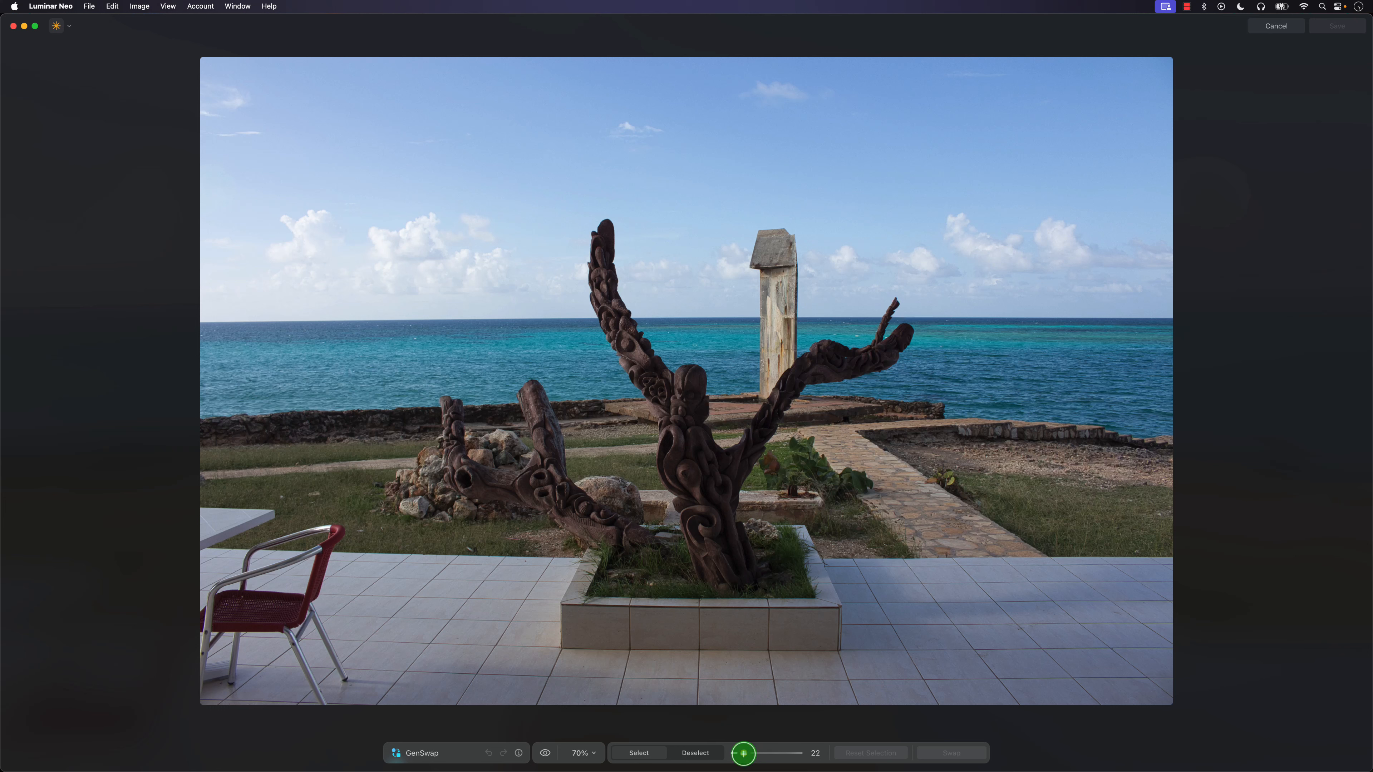
Try generating a "tabby cat" where the stone path meets the terrace using brush size 87, and undo the swap and its mask.
mouse_move(743, 753)
mouse_down()
mouse_move(803, 754)
mouse_move(741, 754)
mouse_move(789, 754)
mouse_up()
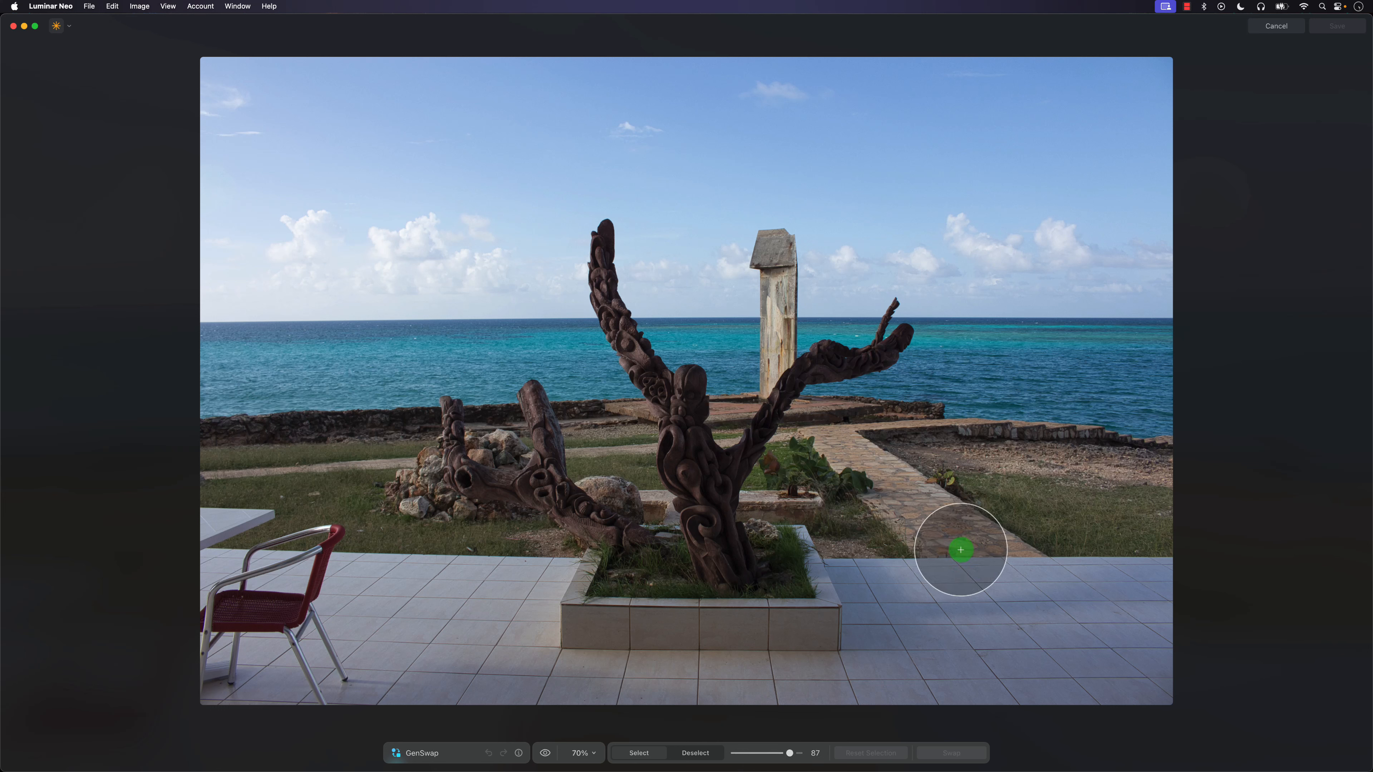
mouse_move(960, 550)
mouse_down()
mouse_move(956, 567)
mouse_move(980, 555)
mouse_move(955, 567)
mouse_up()
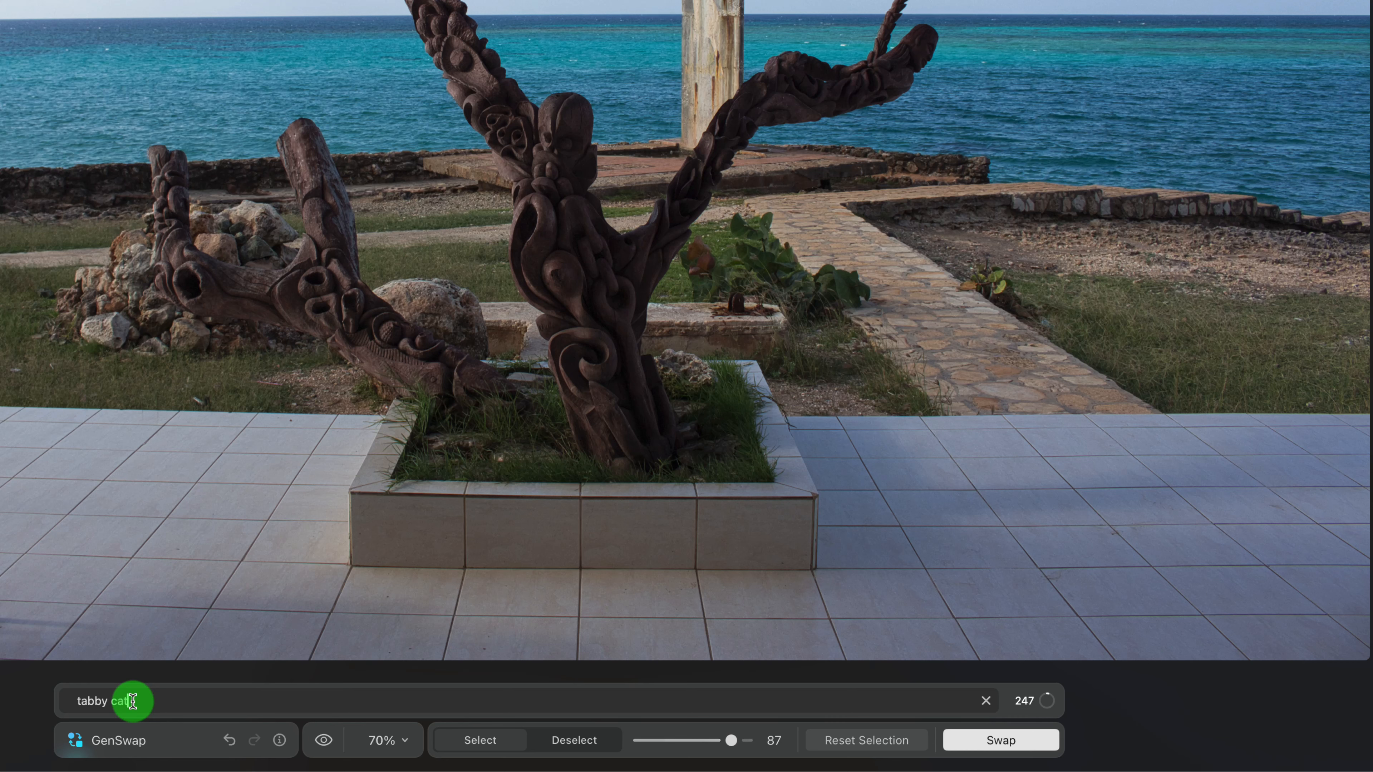
key(Return)
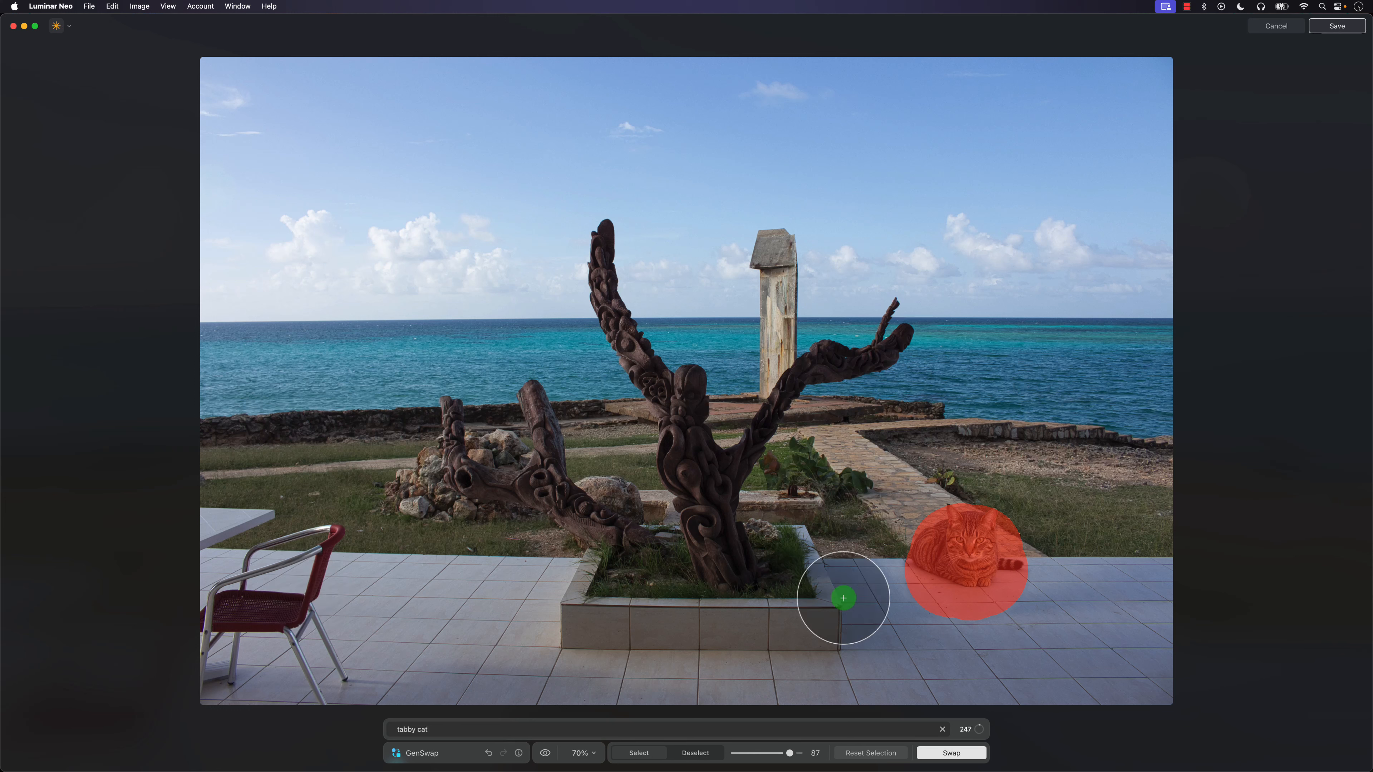
click(500, 753)
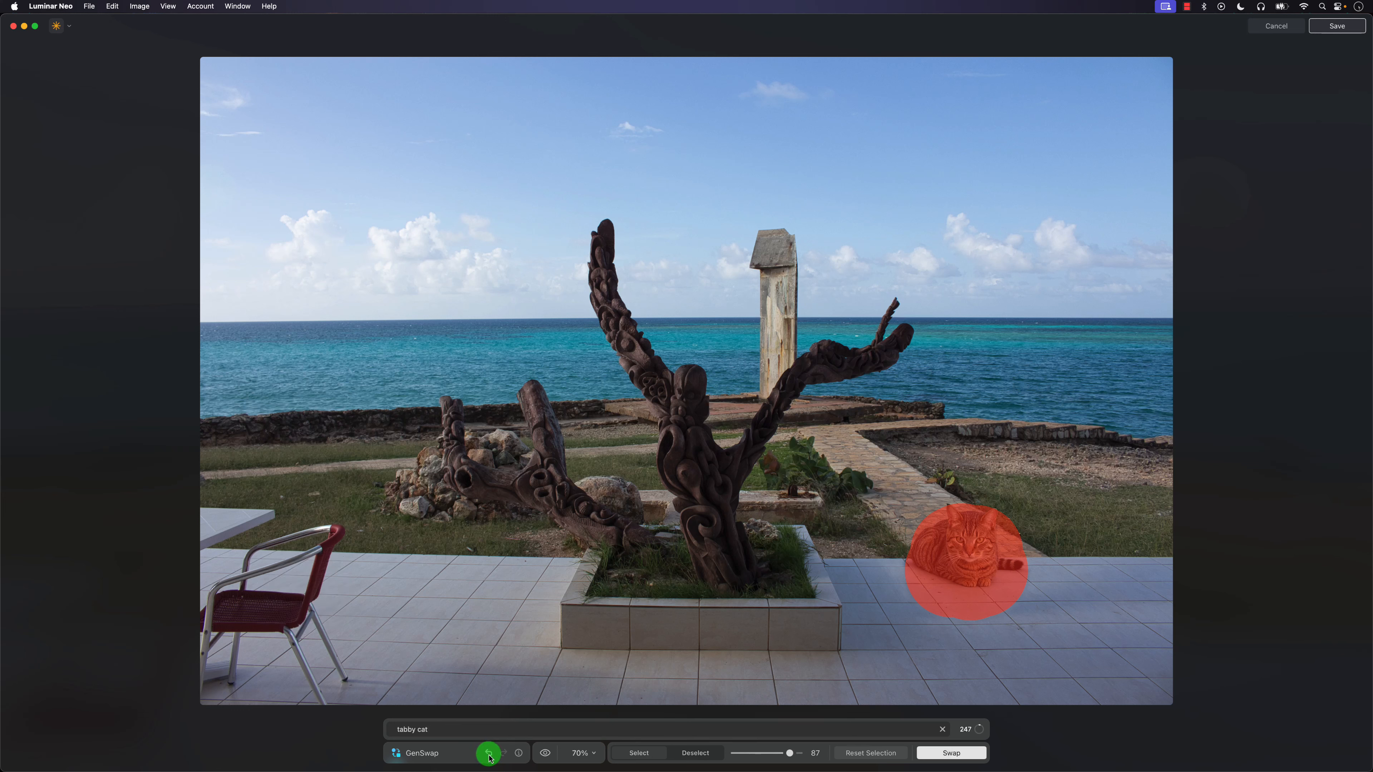
click(871, 752)
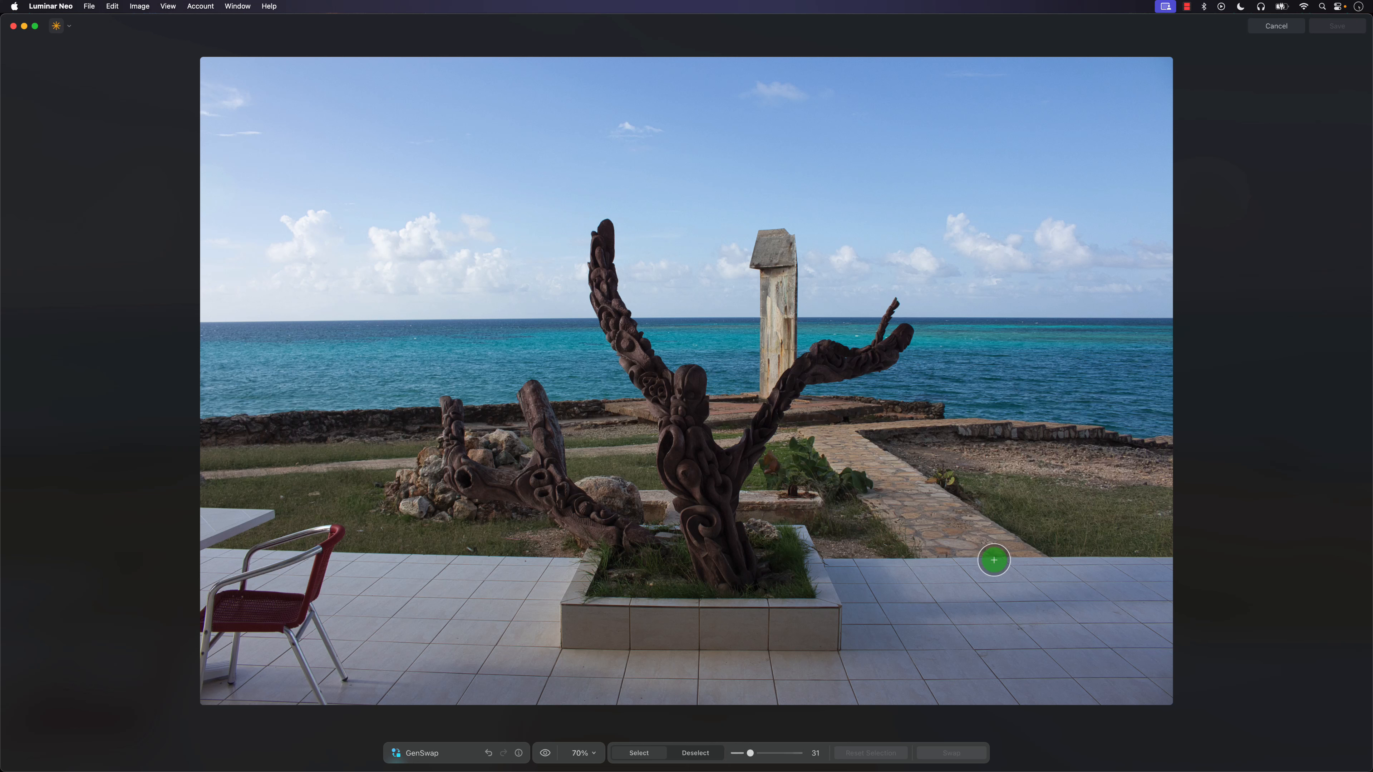
Try generating a "tabby cat" from a smaller mask painted at brush size 31 at the path's end, and undo it.
mouse_move(965, 552)
mouse_down()
mouse_move(965, 589)
mouse_move(991, 548)
mouse_move(949, 549)
mouse_move(958, 580)
mouse_move(983, 561)
mouse_move(944, 538)
mouse_move(939, 571)
mouse_move(1010, 568)
mouse_move(972, 553)
mouse_move(994, 570)
mouse_up()
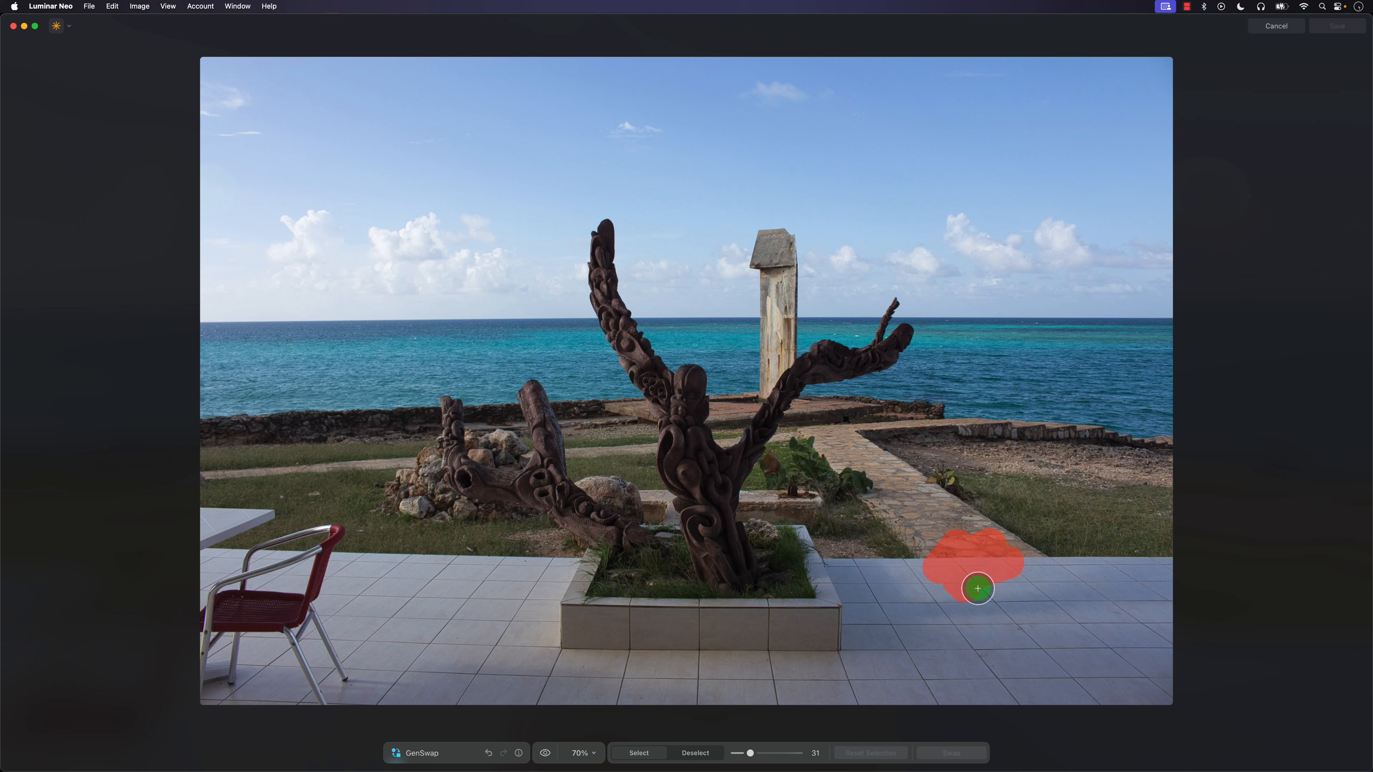
click(454, 728)
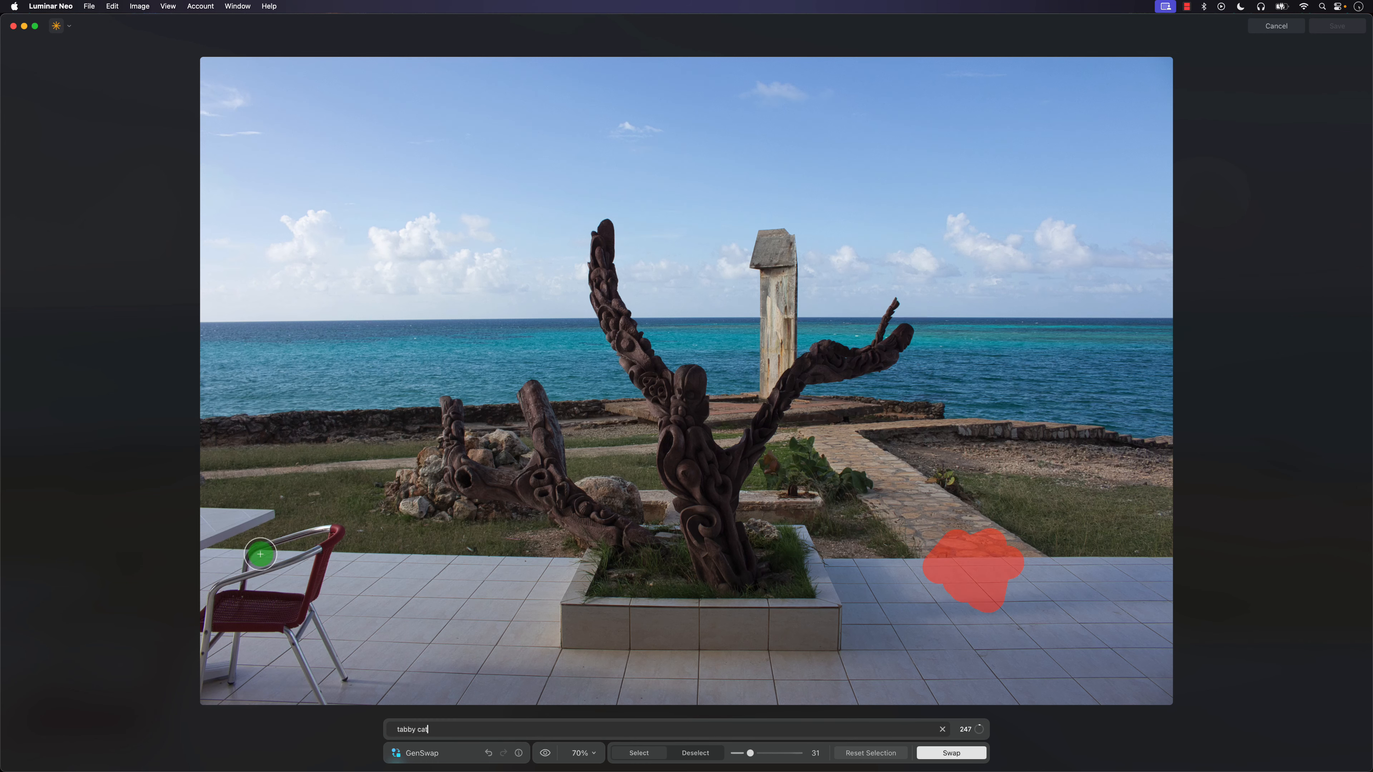
click(961, 750)
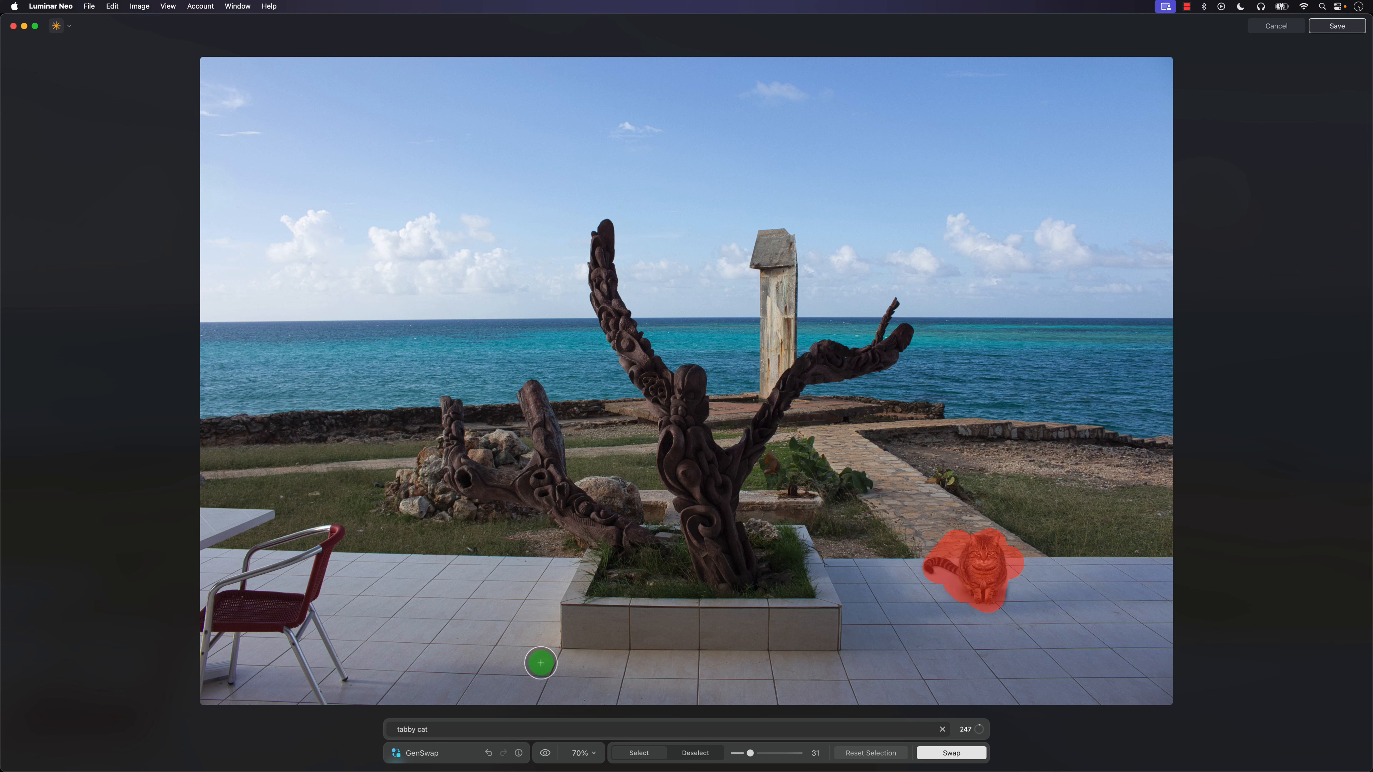
click(489, 753)
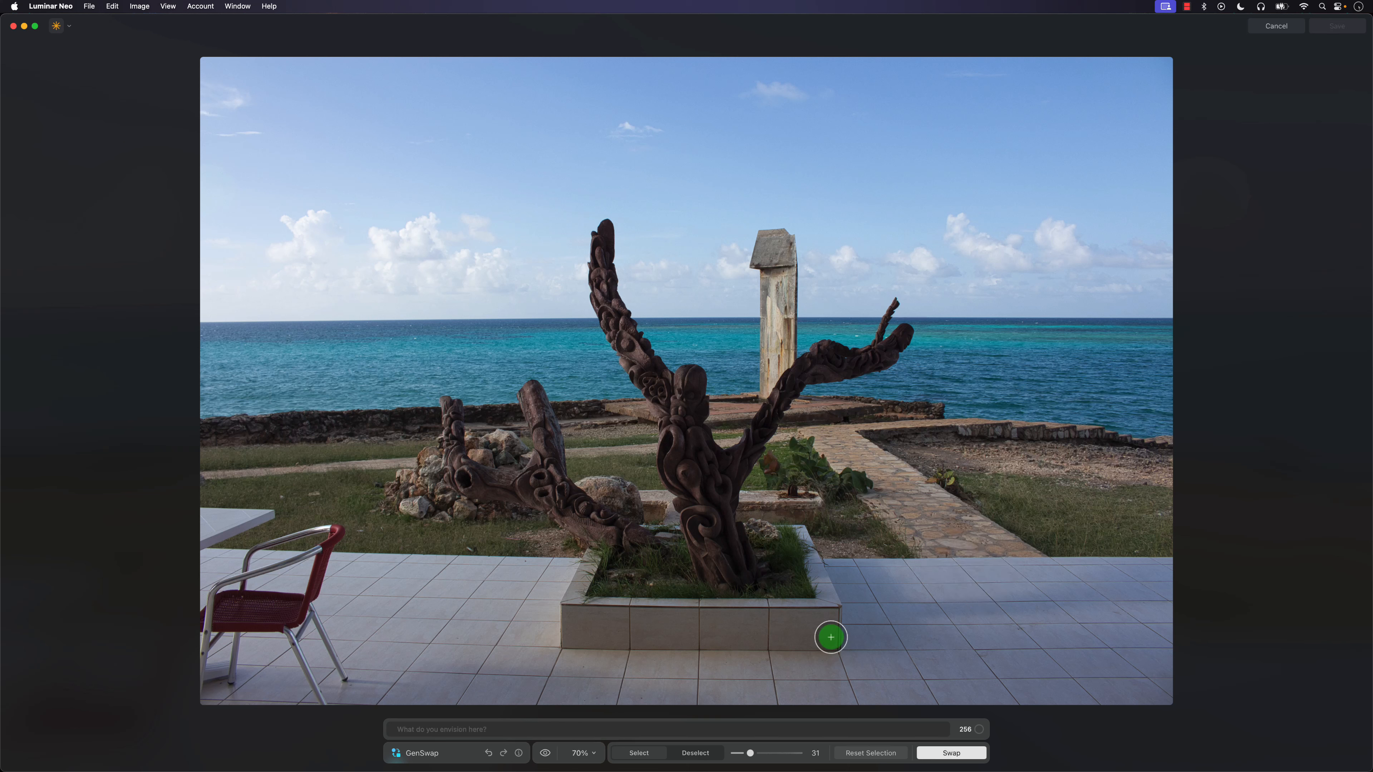
click(881, 749)
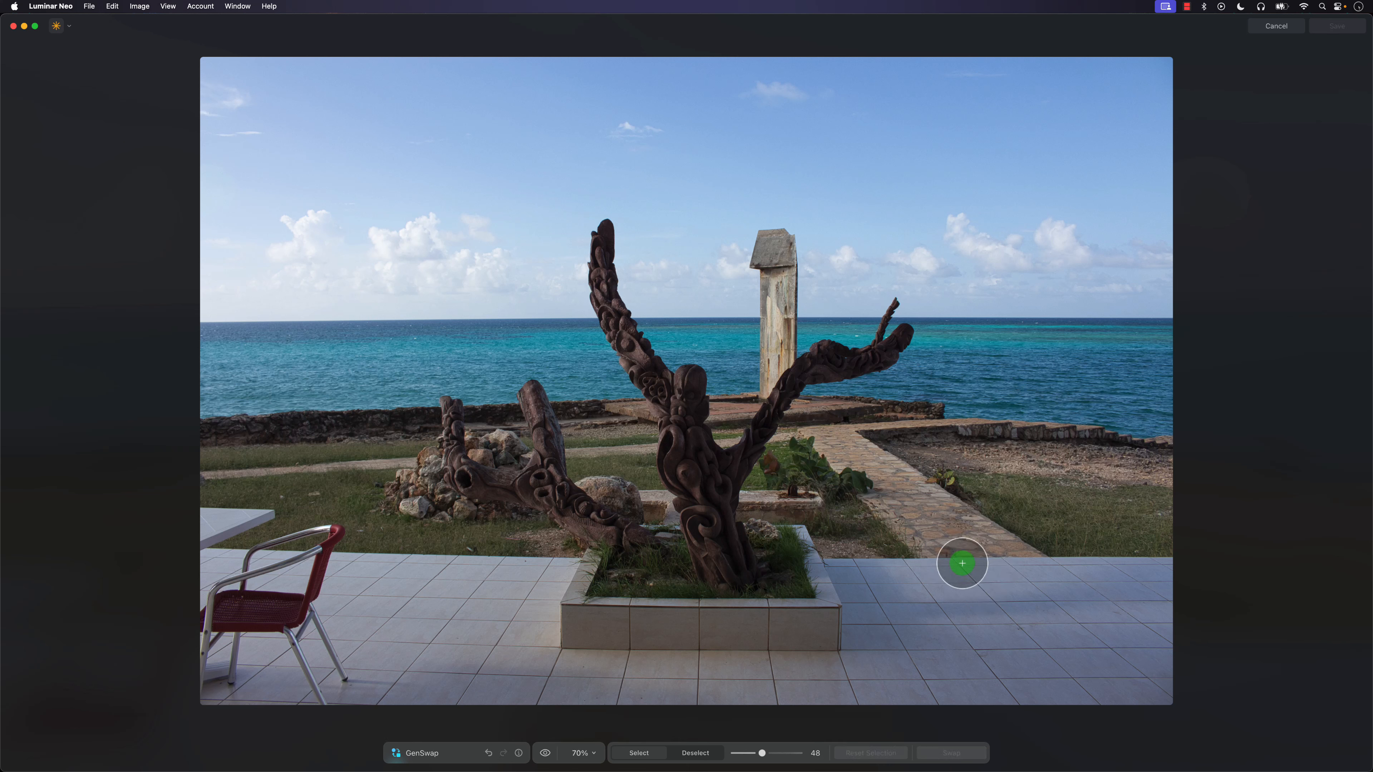
Mask a single round spot where the stone path meets the terrace tiles, using brush size 67.
drag(776, 753, 779, 753)
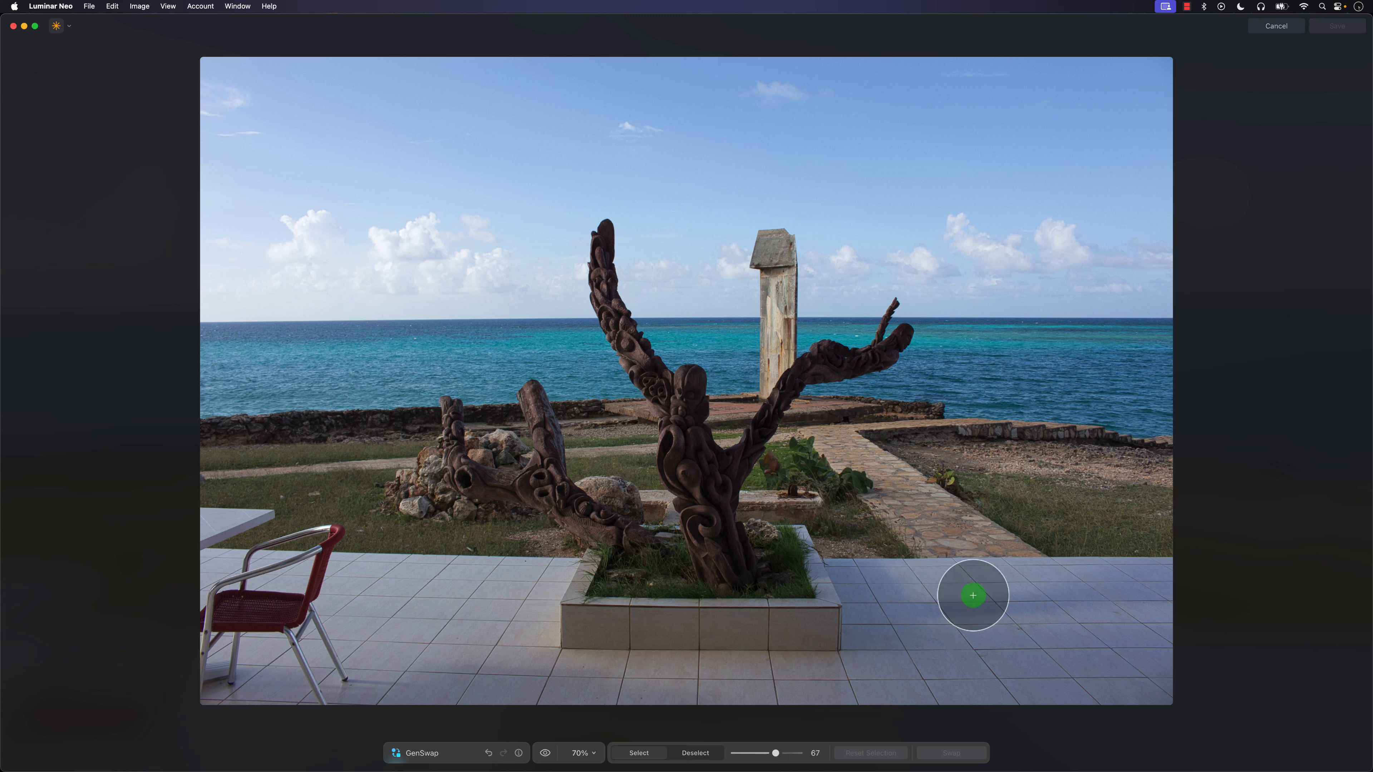
click(961, 562)
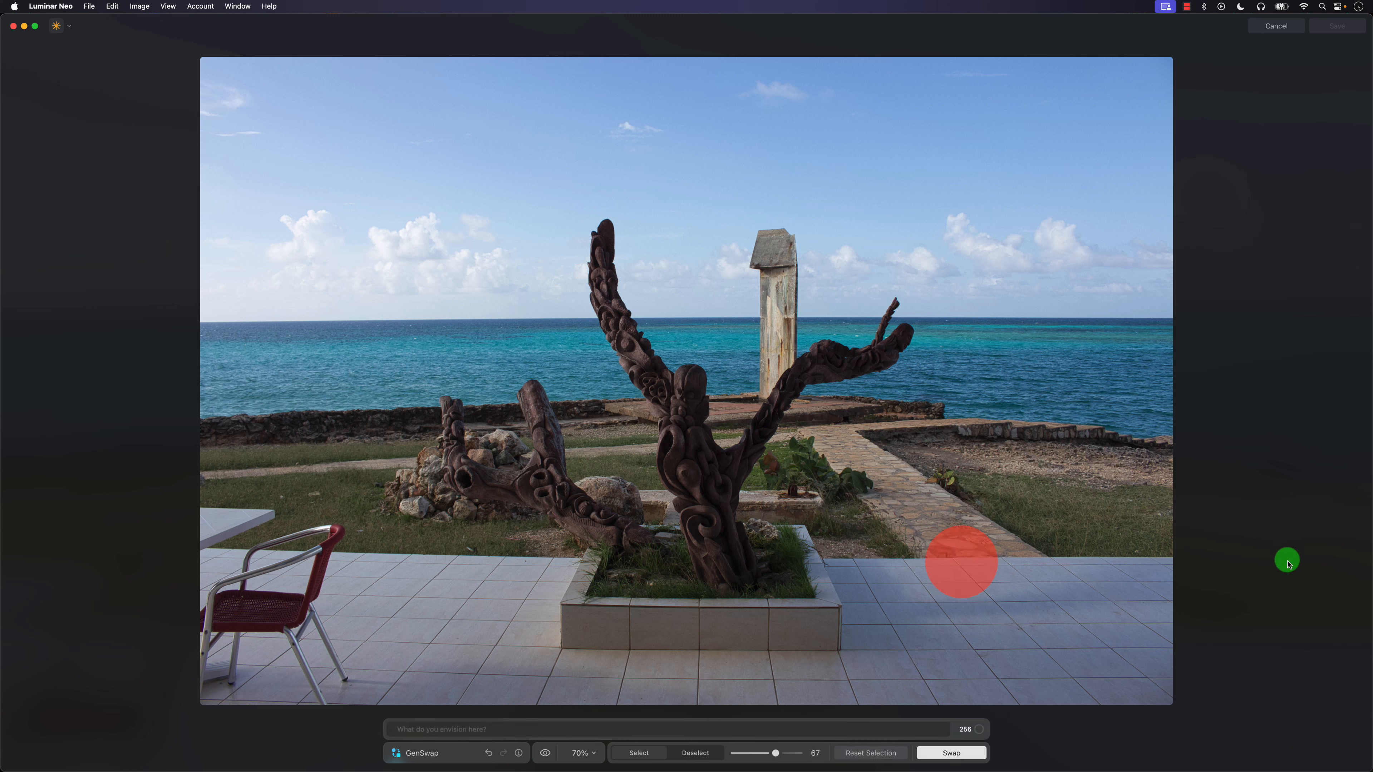
Try generating a "black and white cat" in the masked spot, and regenerate it as "black and white cat looking towards the ocean".
click(523, 730)
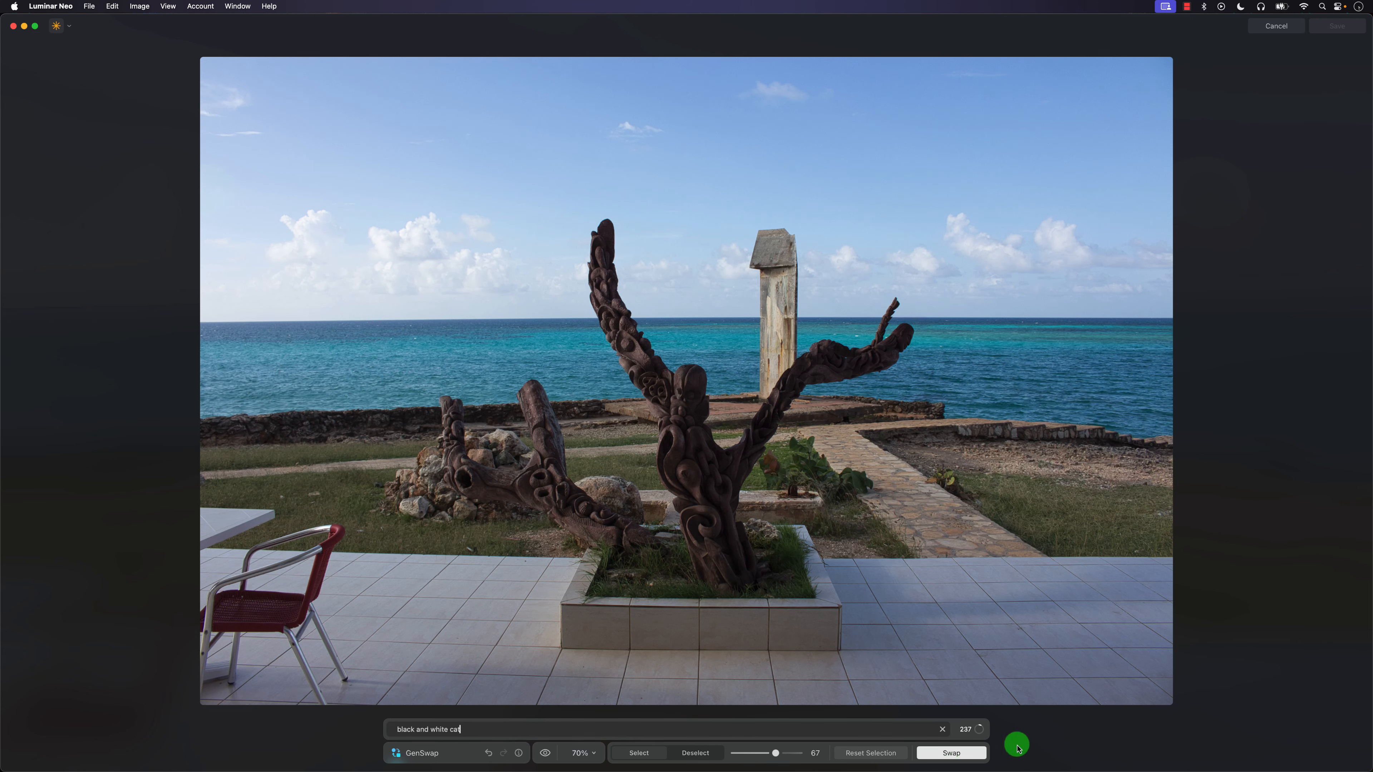
click(967, 751)
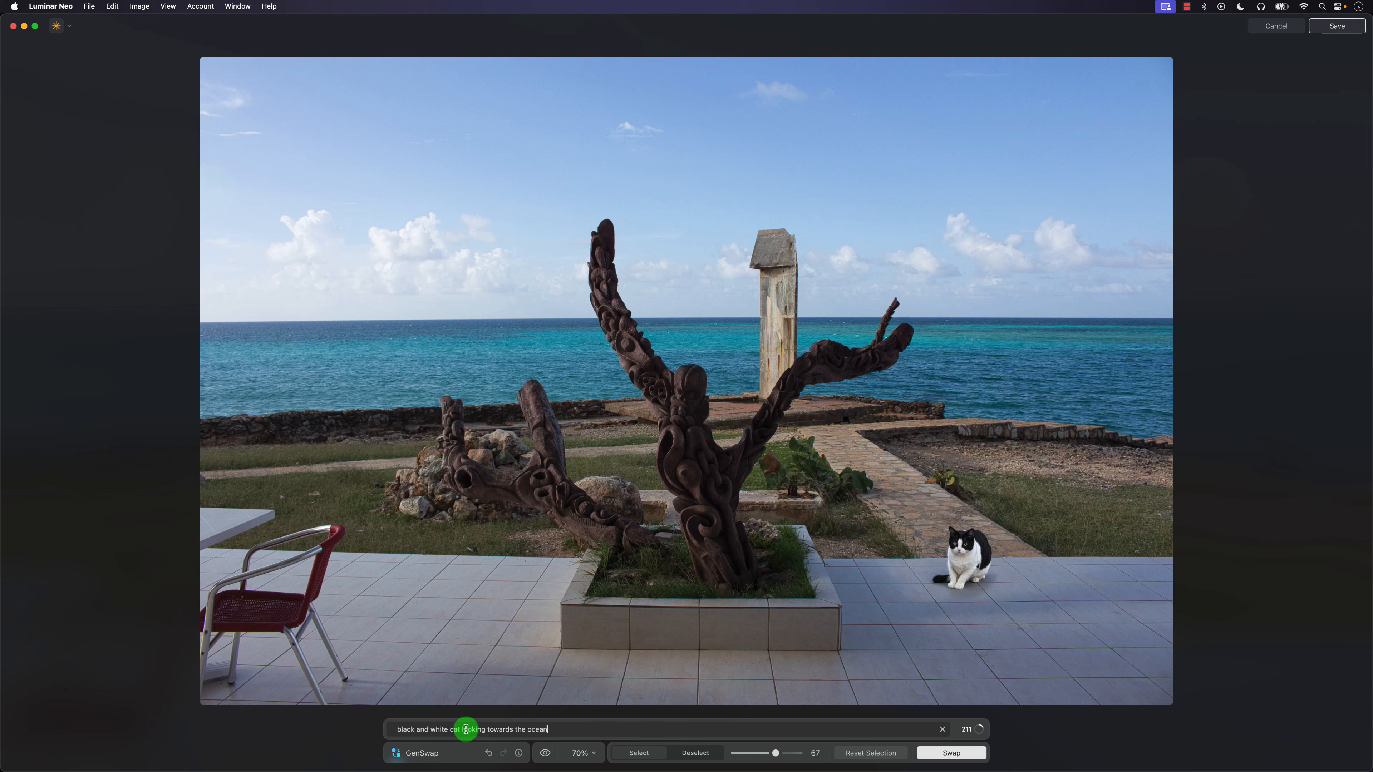
click(951, 753)
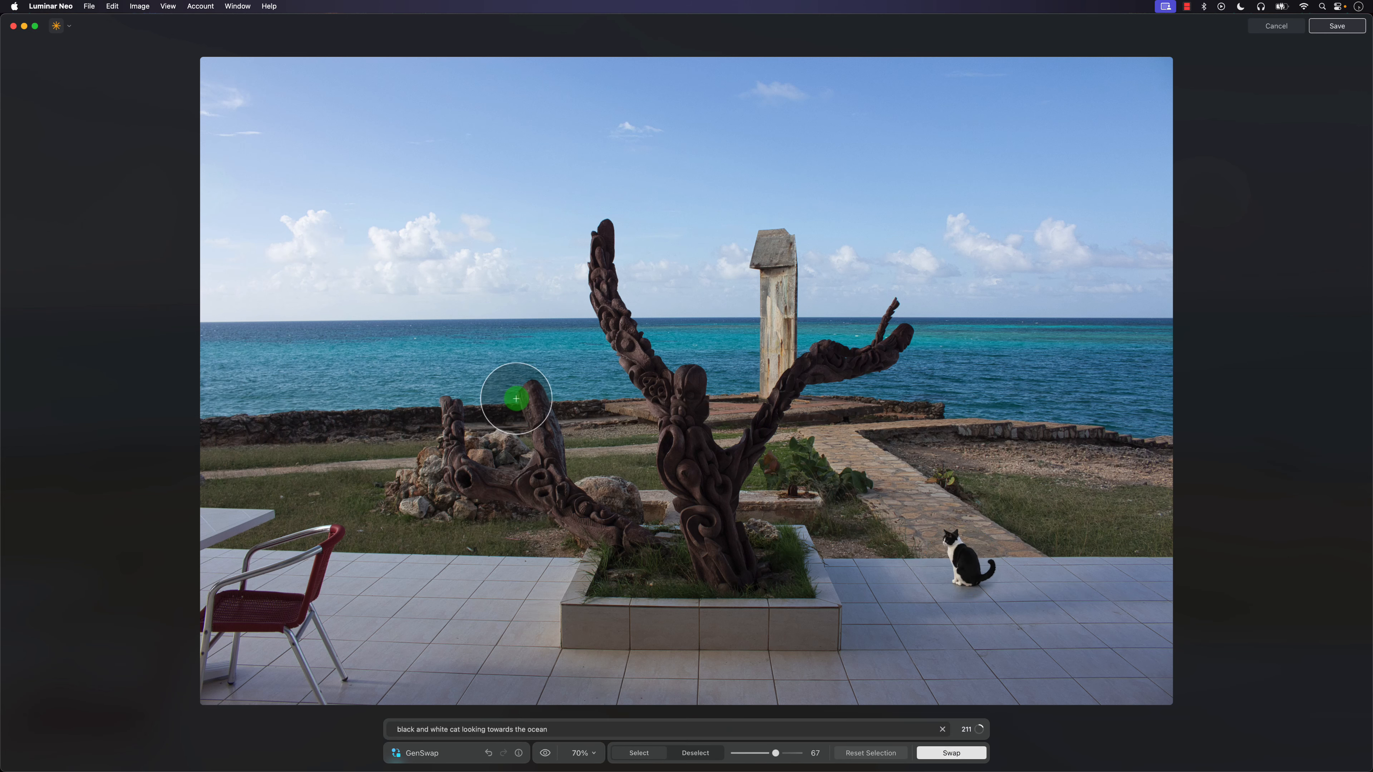
Inspect the generated cat up close and undo both black and white cat swaps.
scroll(941, 543, up, 5)
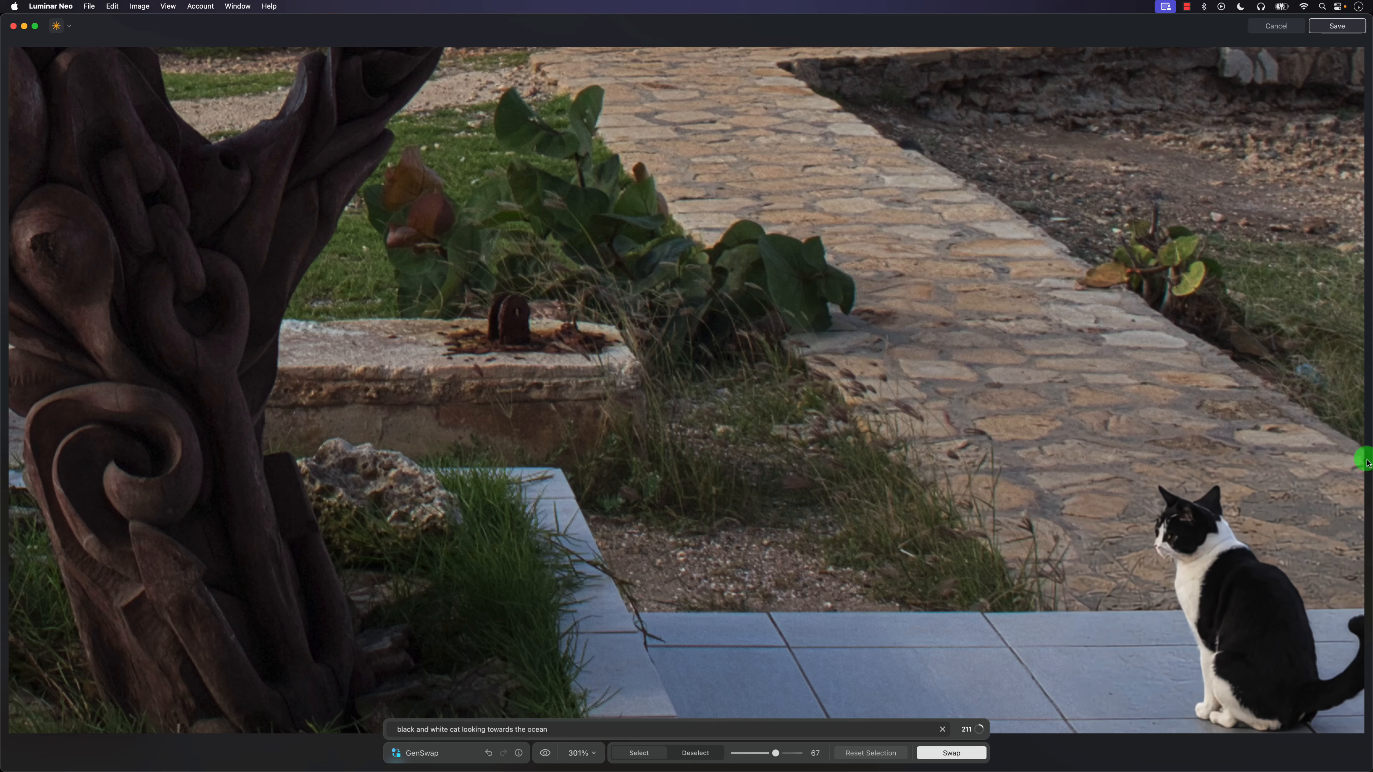
click(1176, 552)
scroll(1030, 484, down, 5)
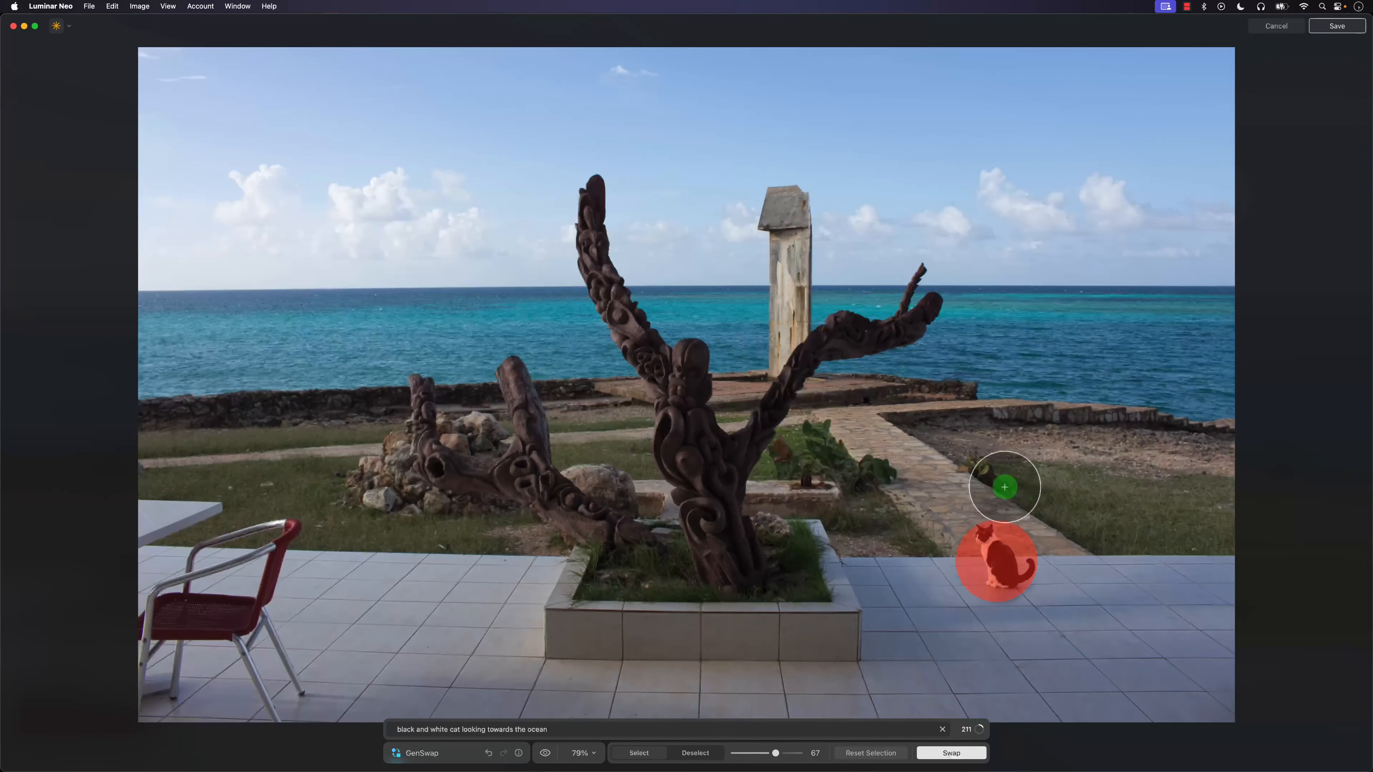
scroll(990, 487, down, 2)
scroll(990, 487, up, 3)
scroll(990, 487, down, 2)
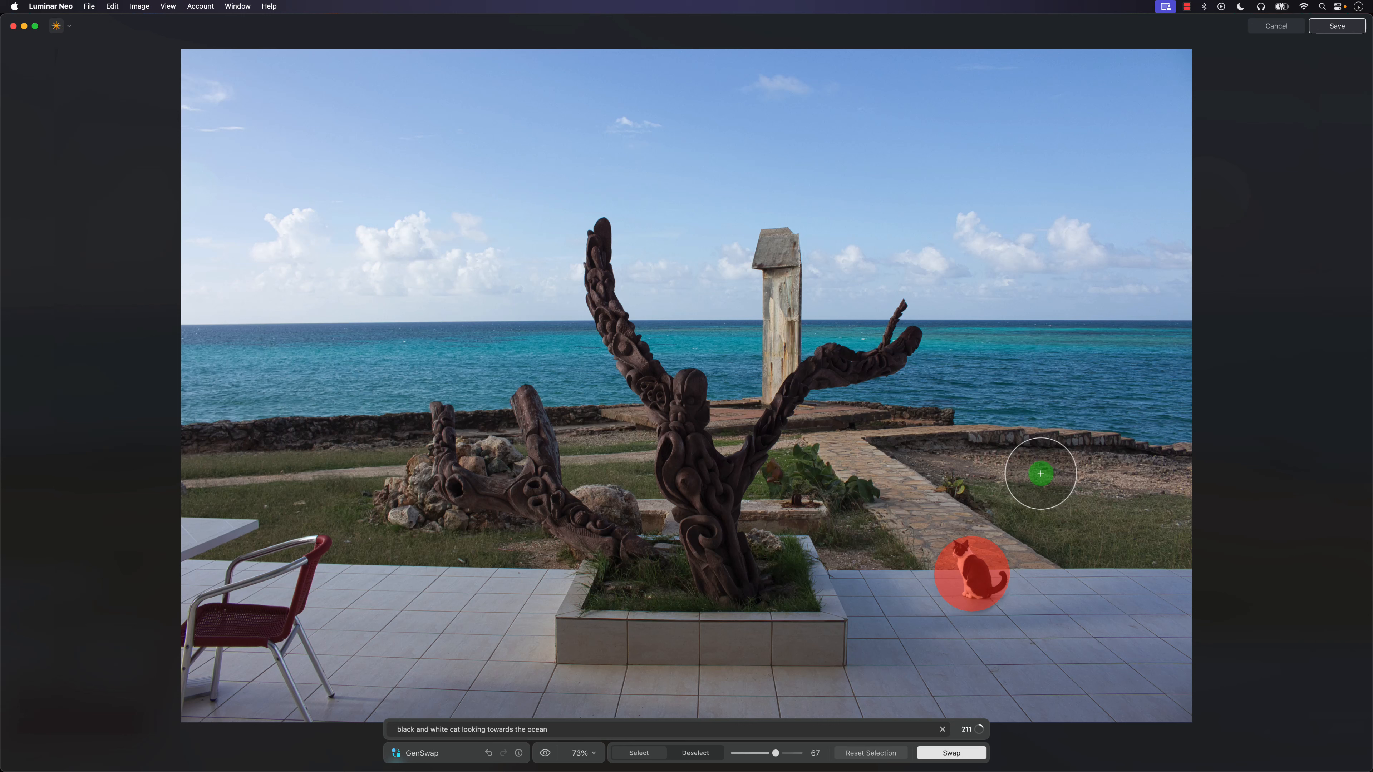
click(488, 755)
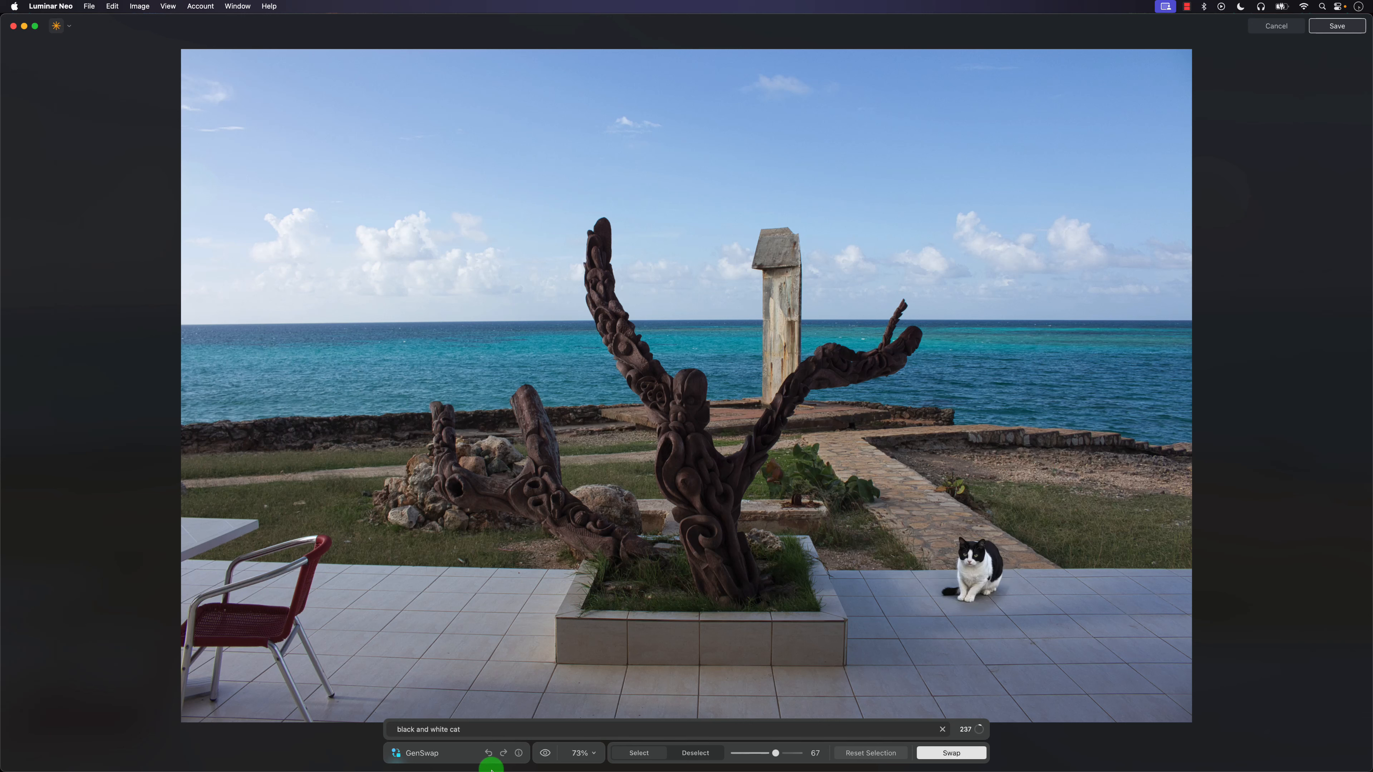
click(487, 754)
click(488, 754)
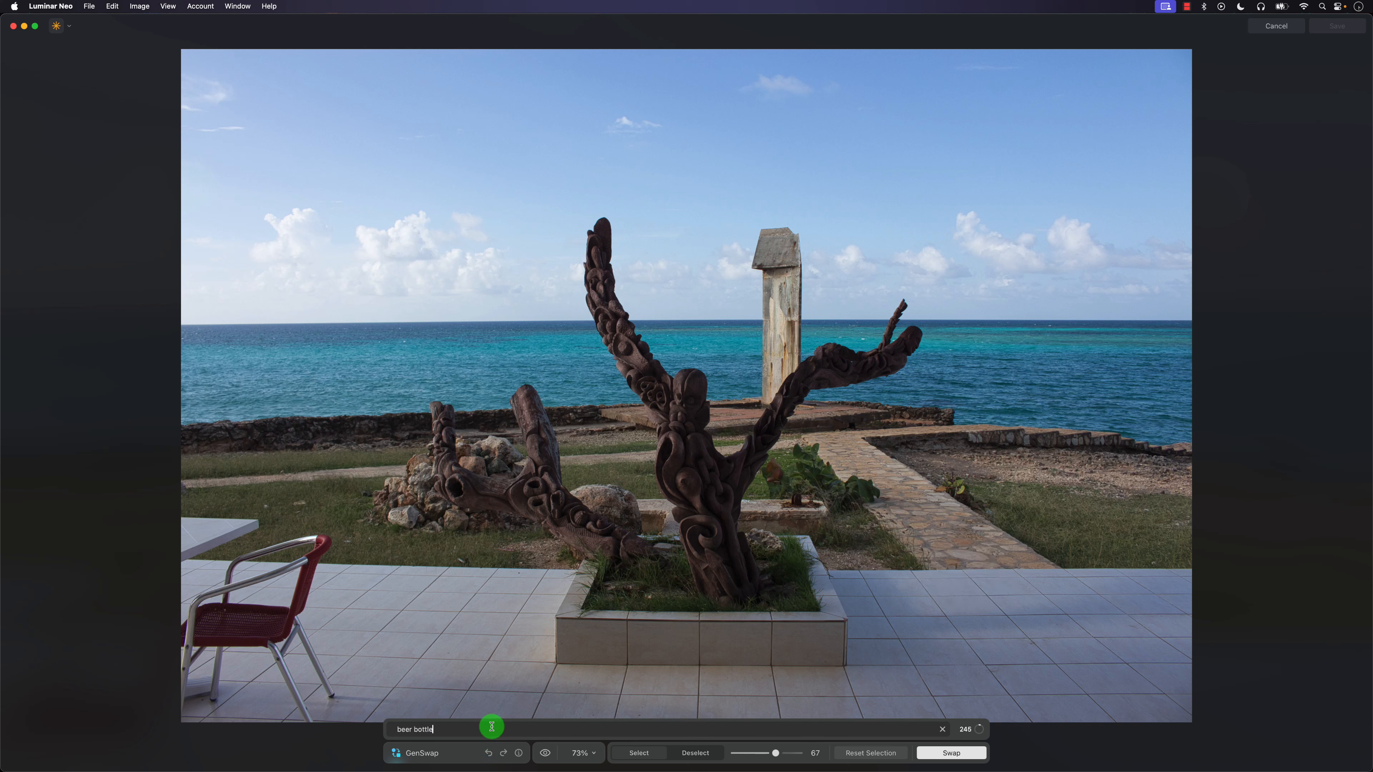
Generate a "beer bottle" in the masked spot on the terrace tiles and inspect it up close.
click(951, 753)
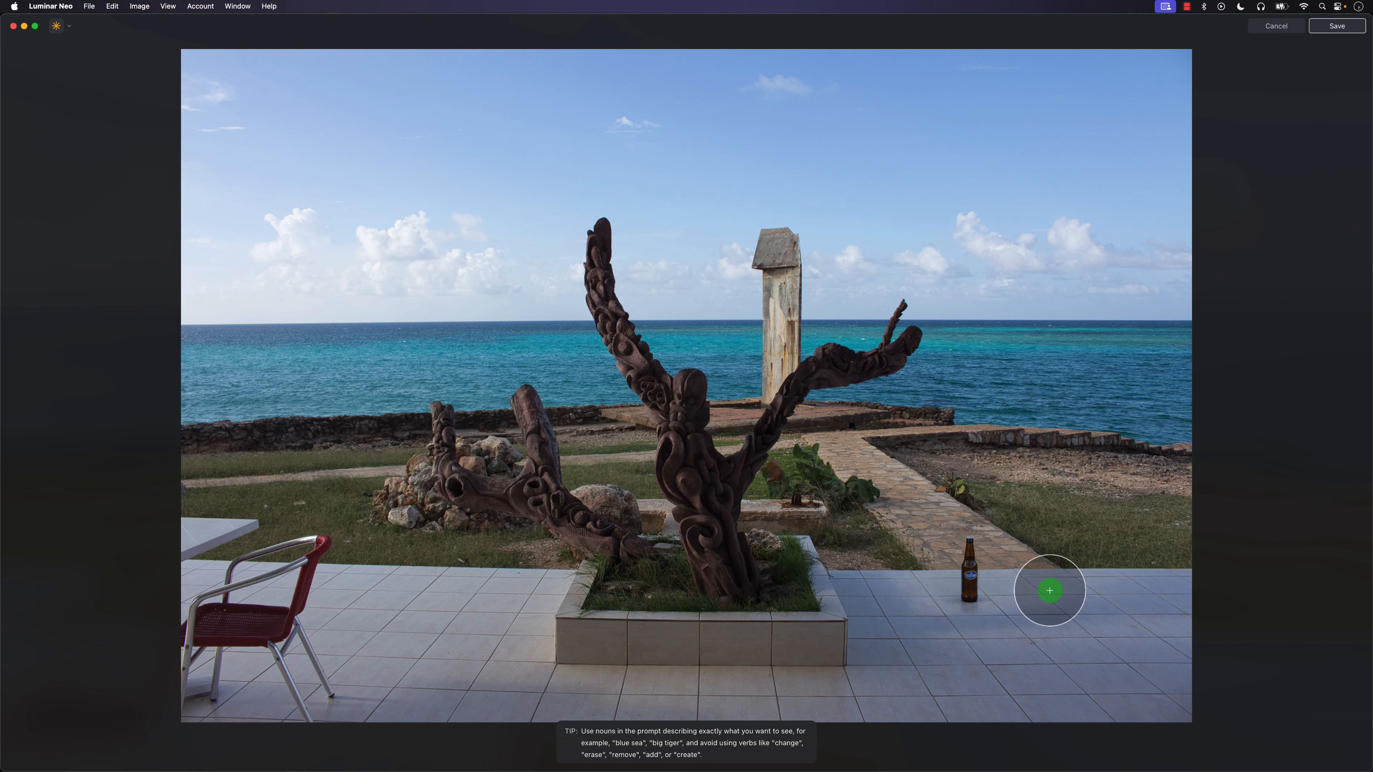
click(973, 570)
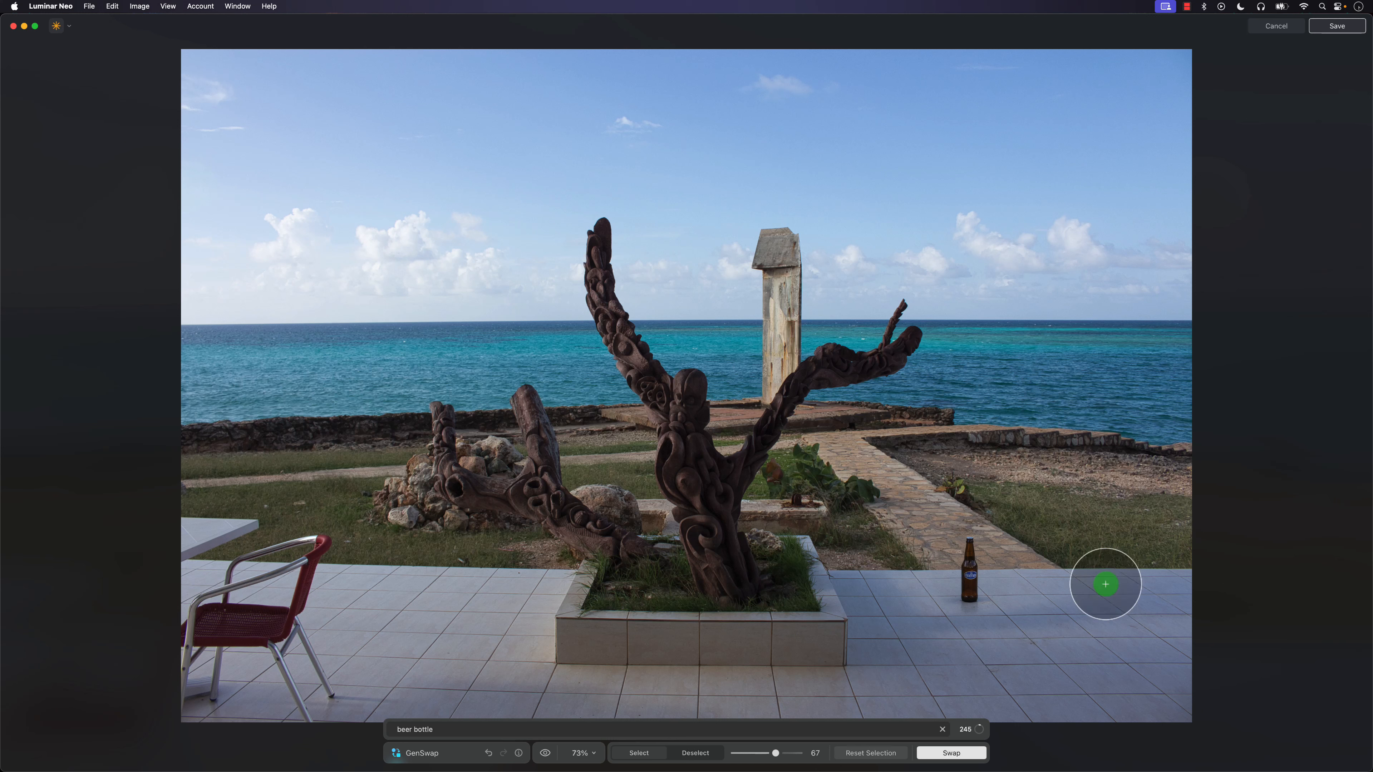
click(971, 573)
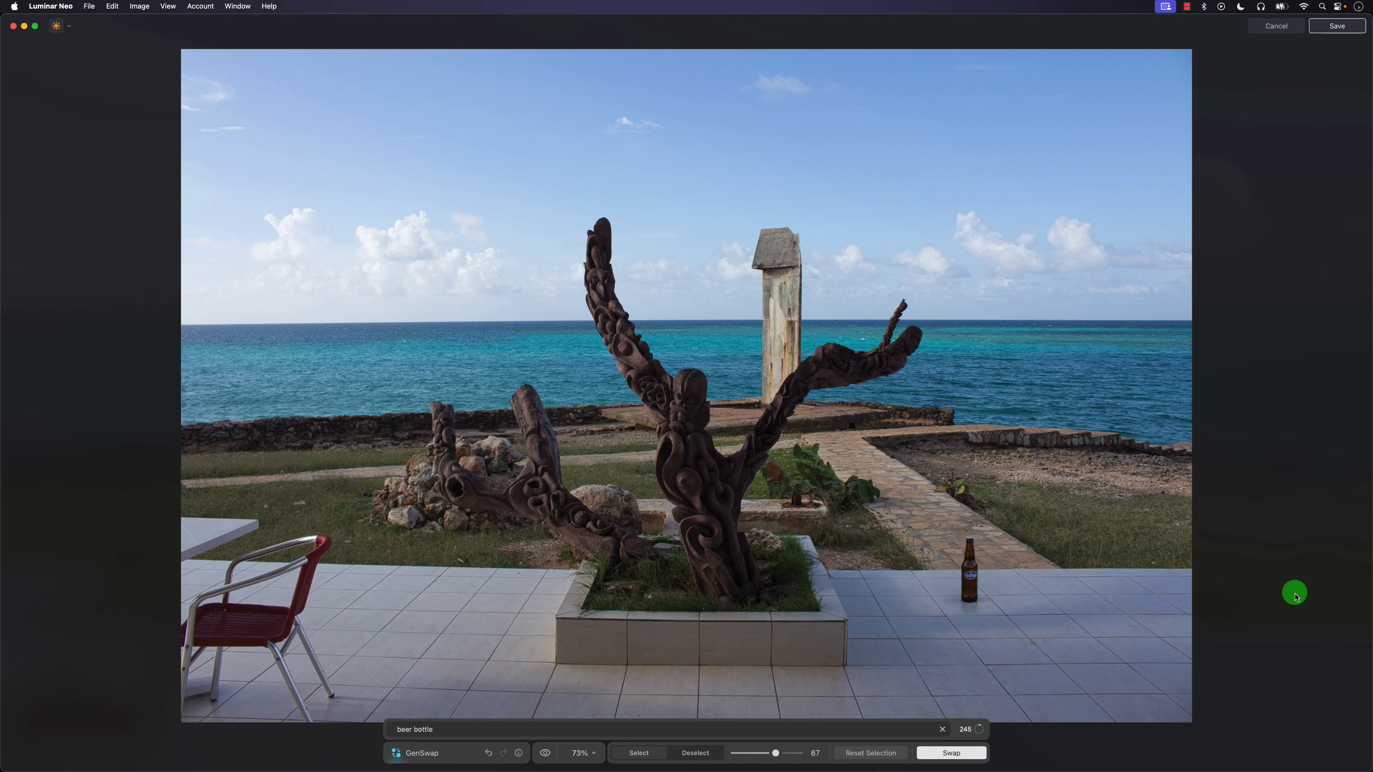
click(970, 574)
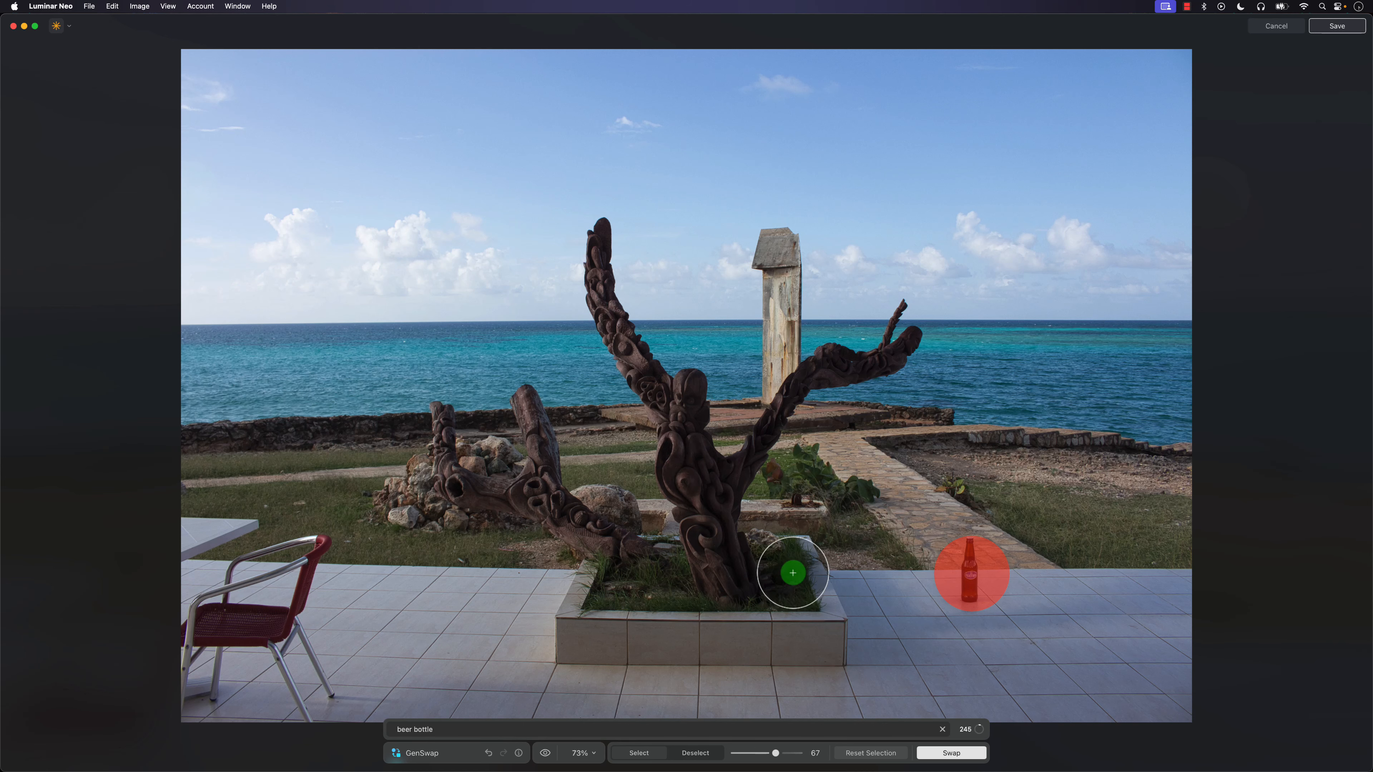
scroll(1018, 585, up, 3)
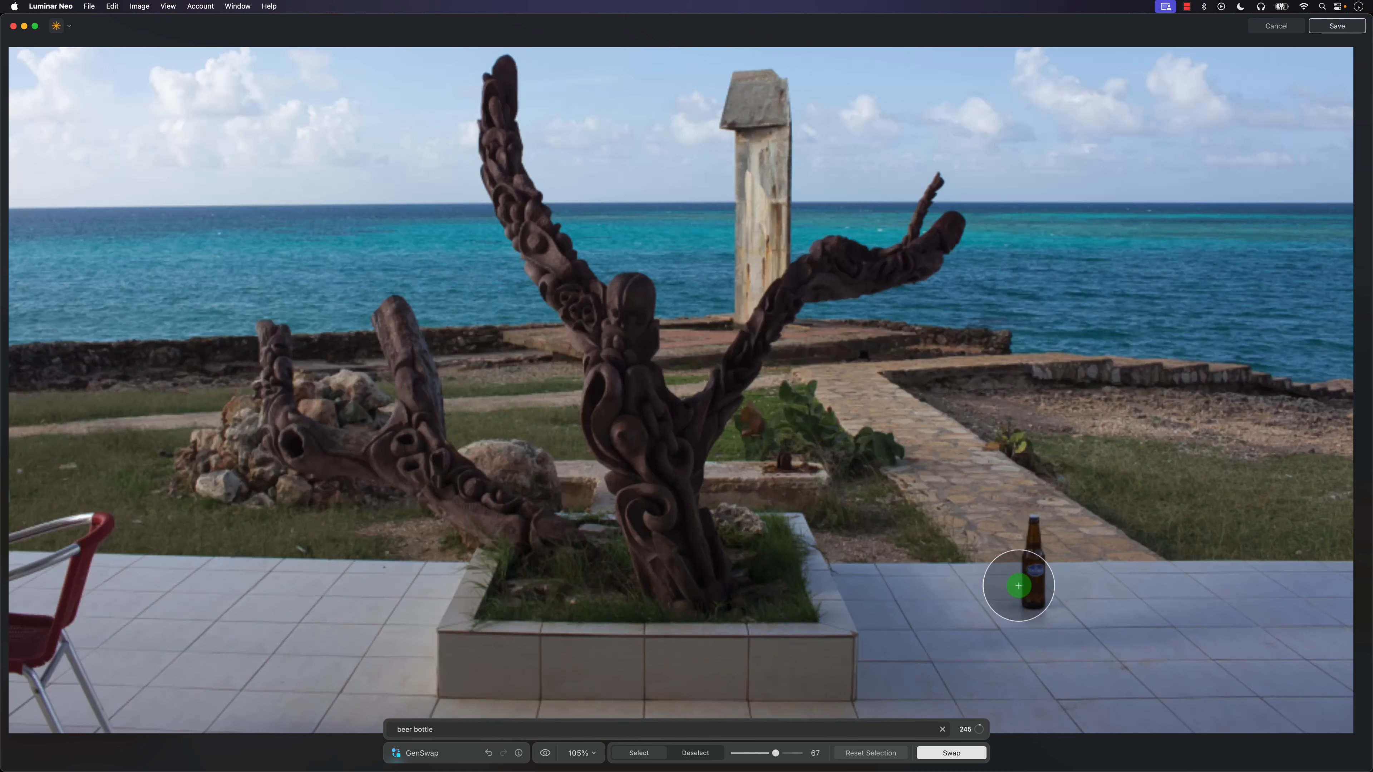
scroll(1019, 586, up, 5)
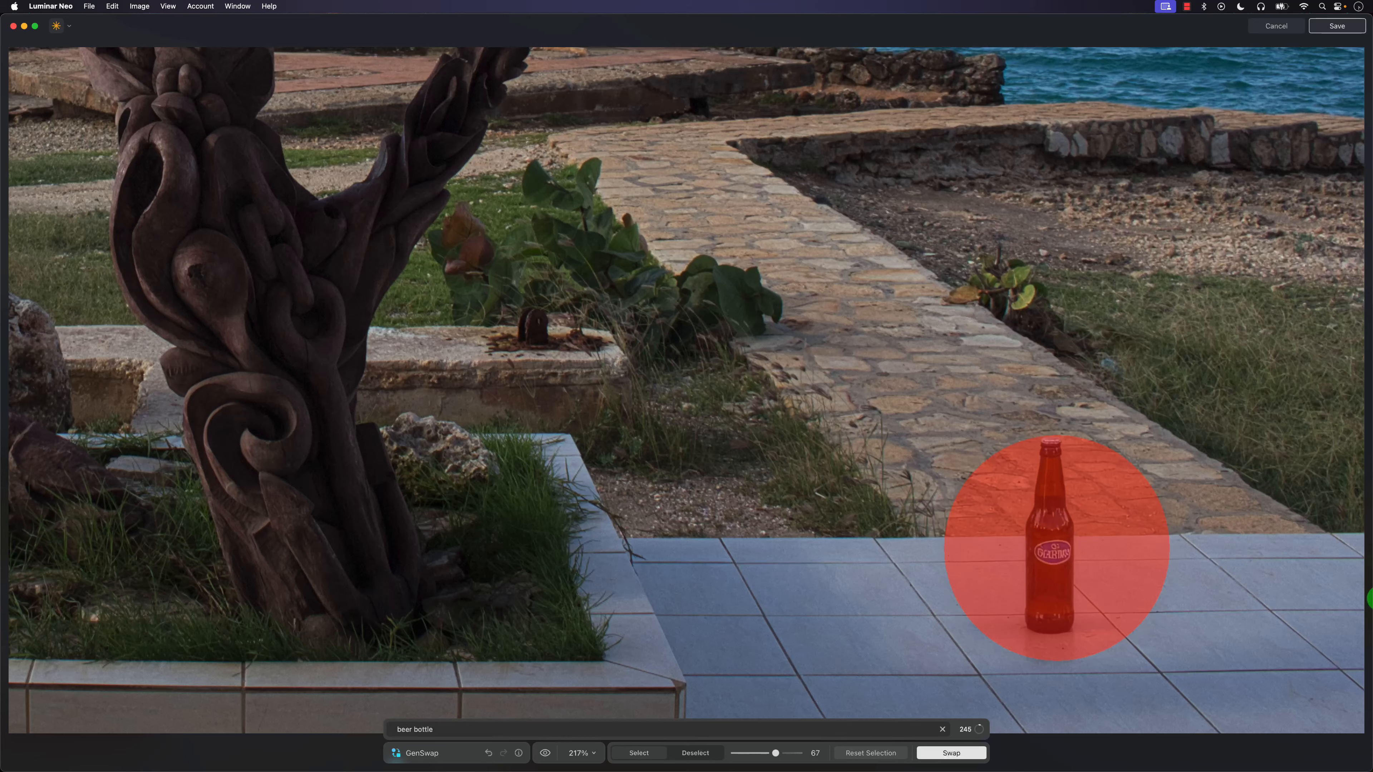
scroll(1087, 605, up, 5)
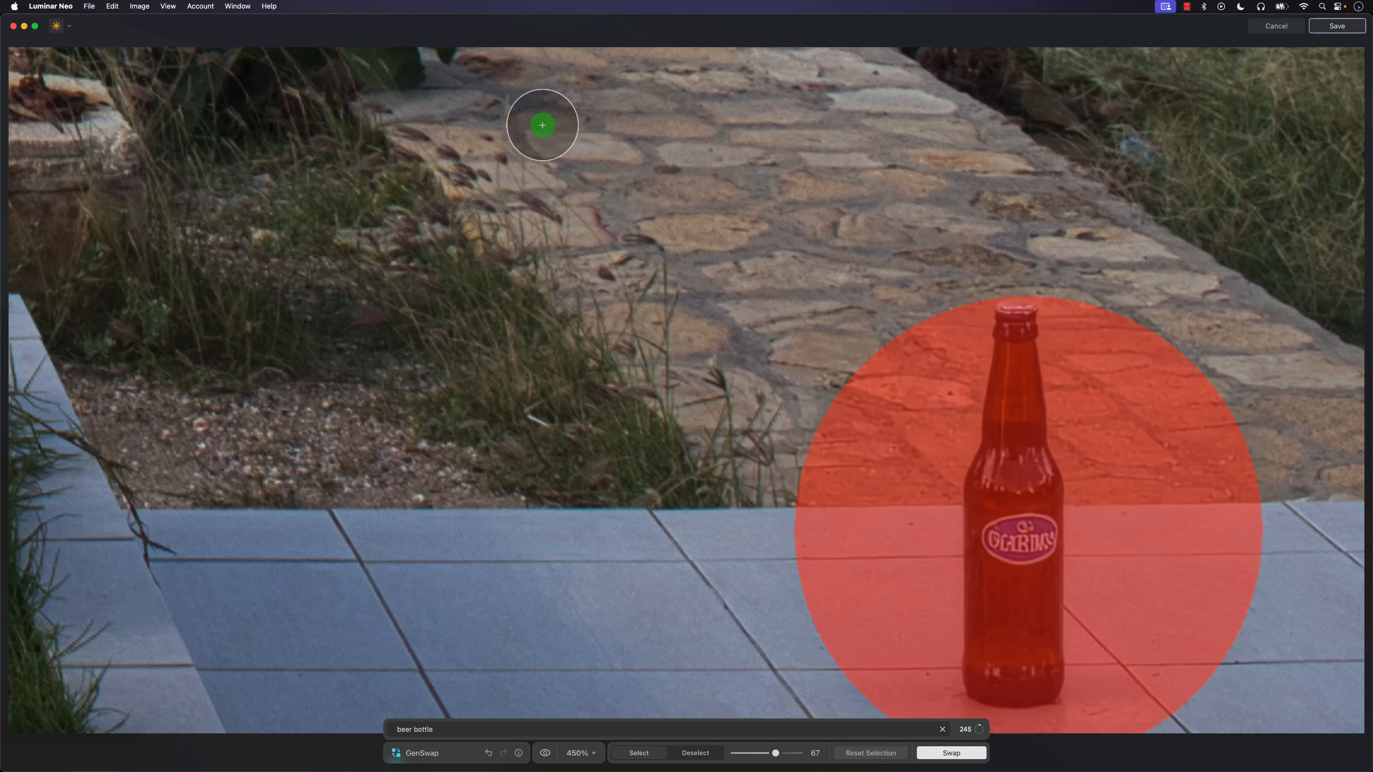
scroll(368, 342, down, 4)
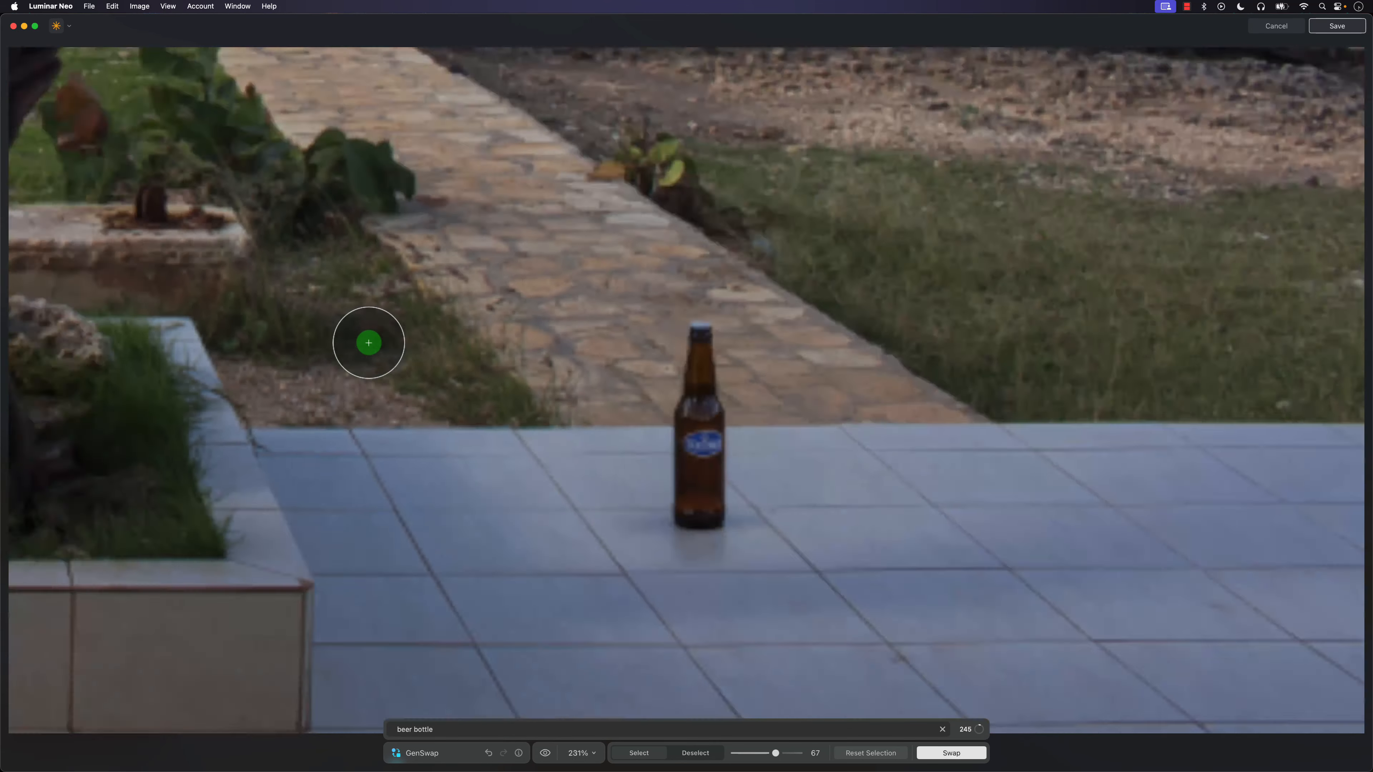
scroll(369, 342, down, 4)
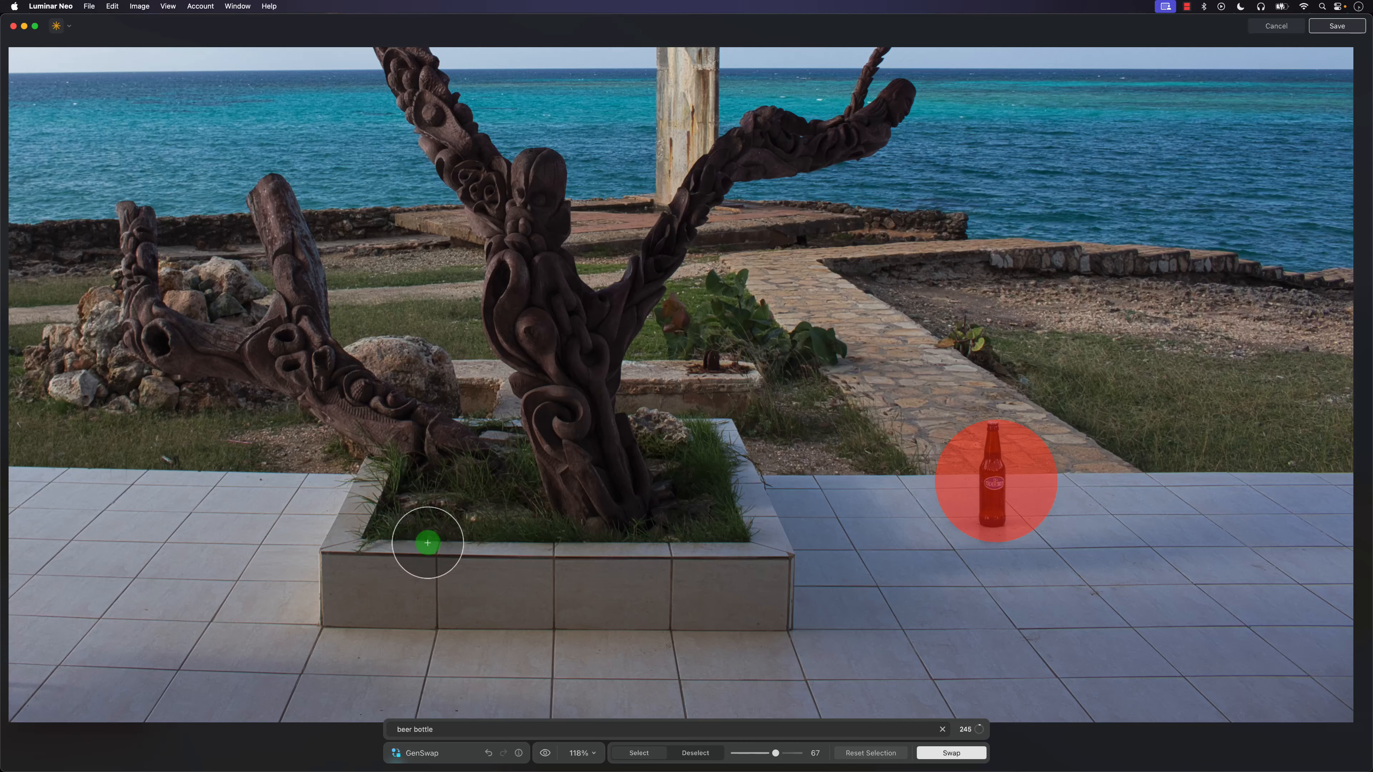
scroll(579, 542, down, 2)
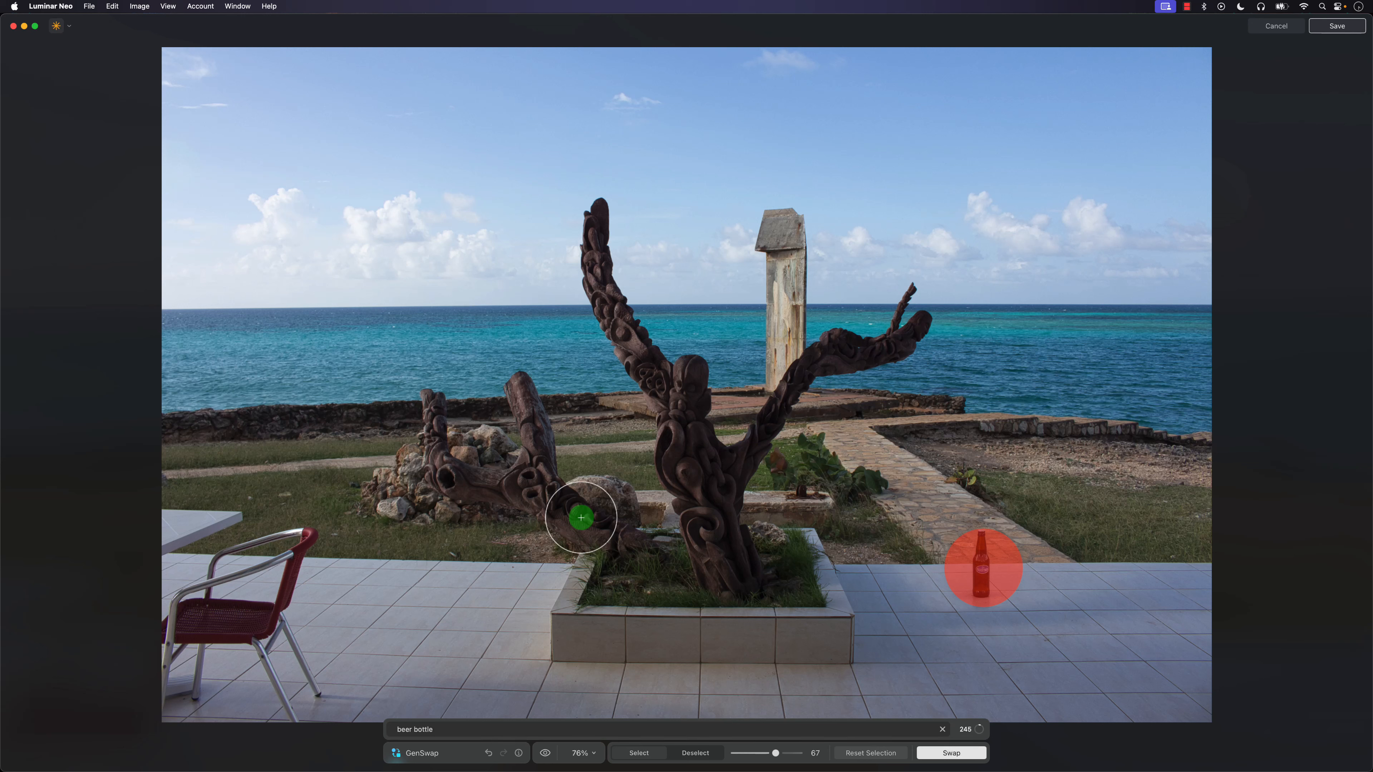
Try generating a "yacht" in a round masked spot on the horizon, and regenerate it as "small yacht going from left to right".
click(866, 753)
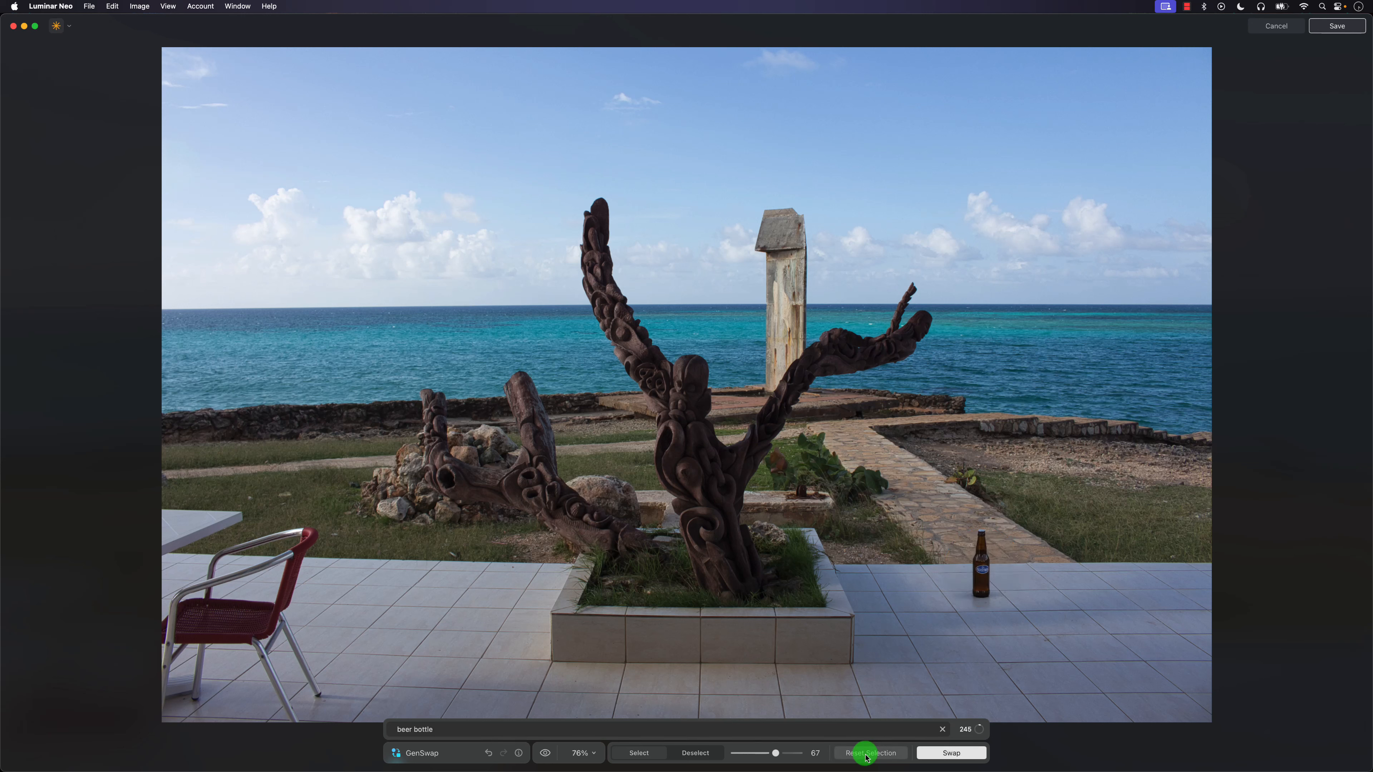
click(355, 300)
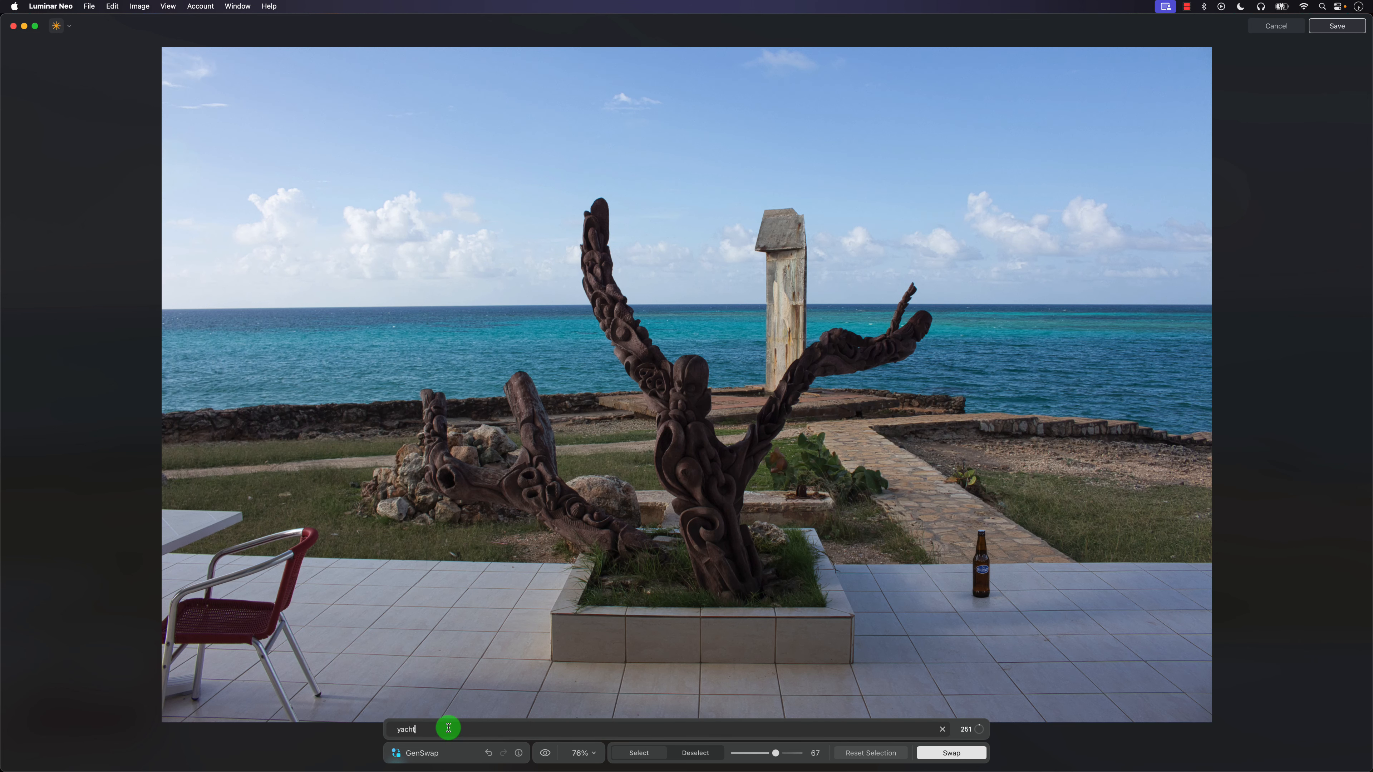
key(Return)
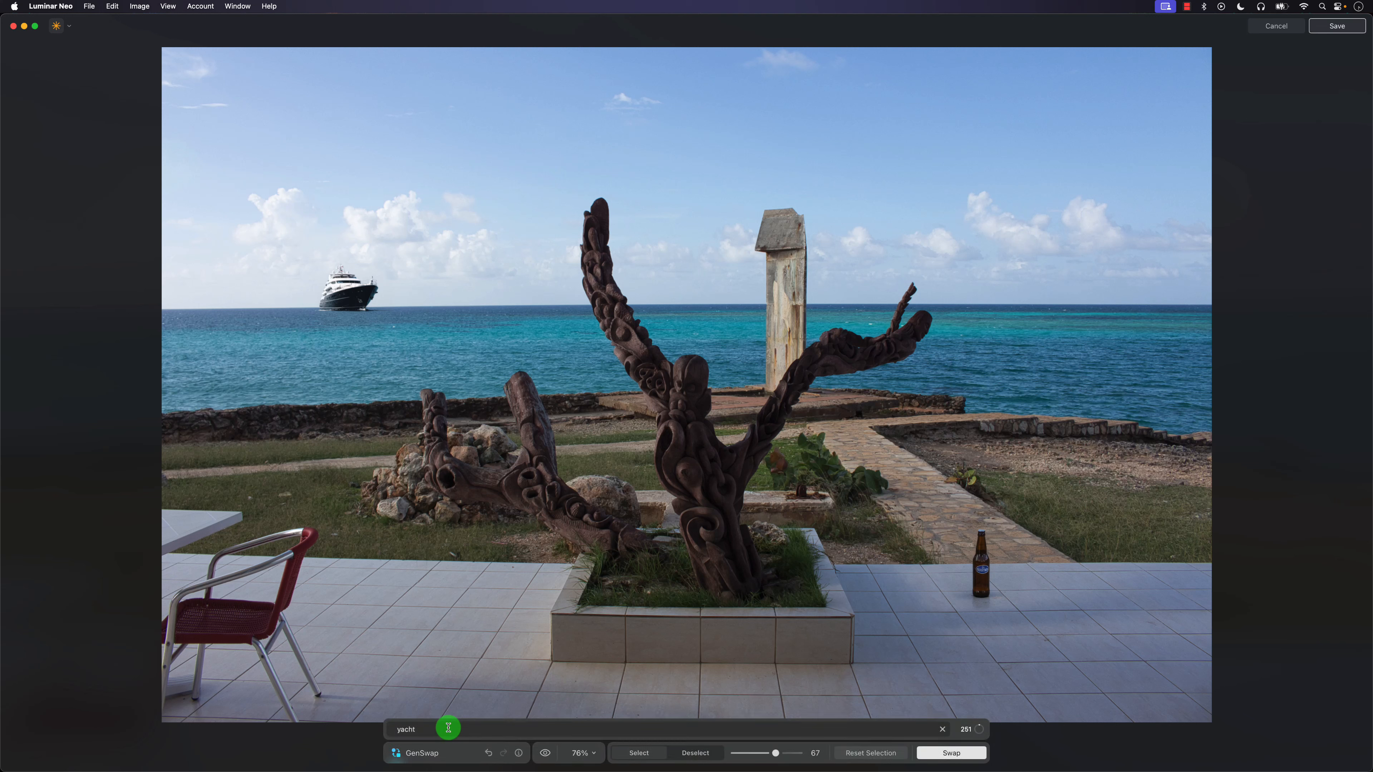
drag(355, 301, 369, 309)
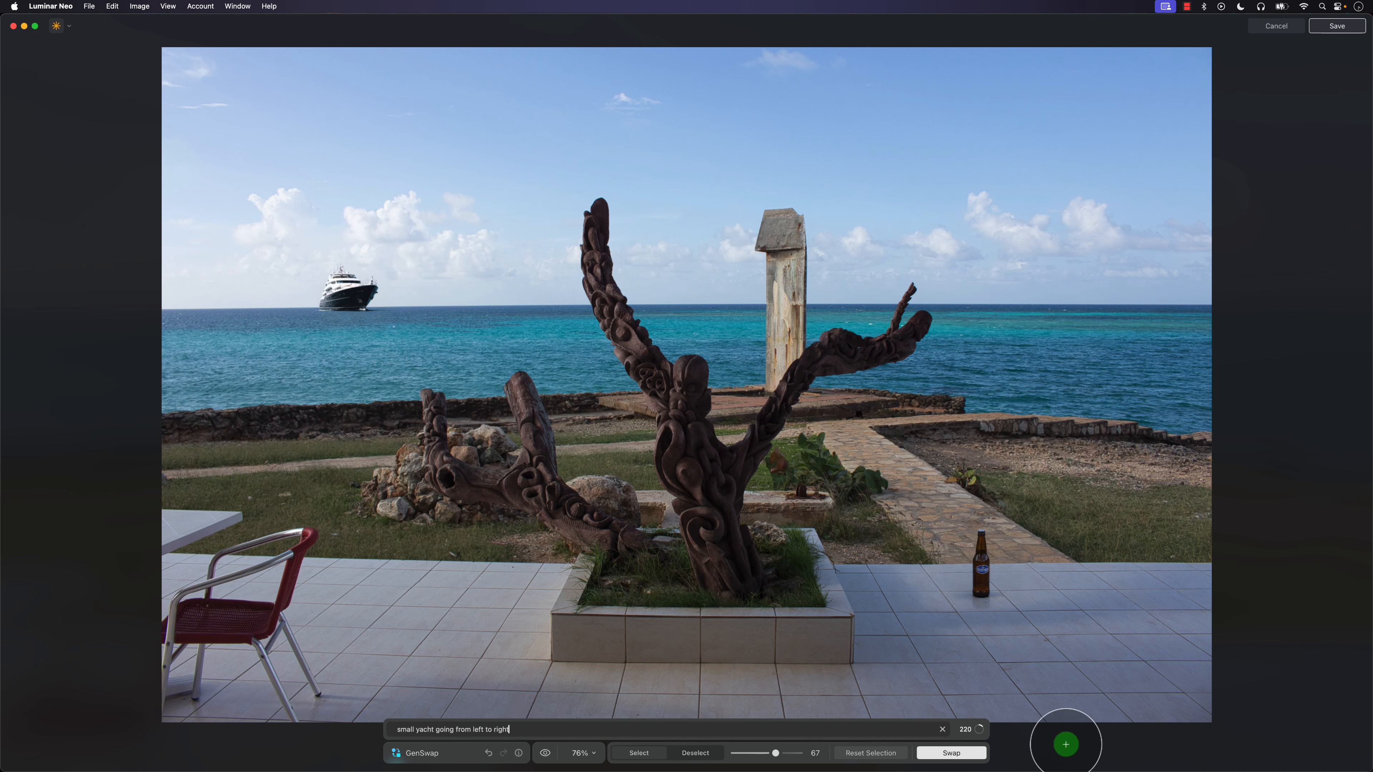
click(973, 751)
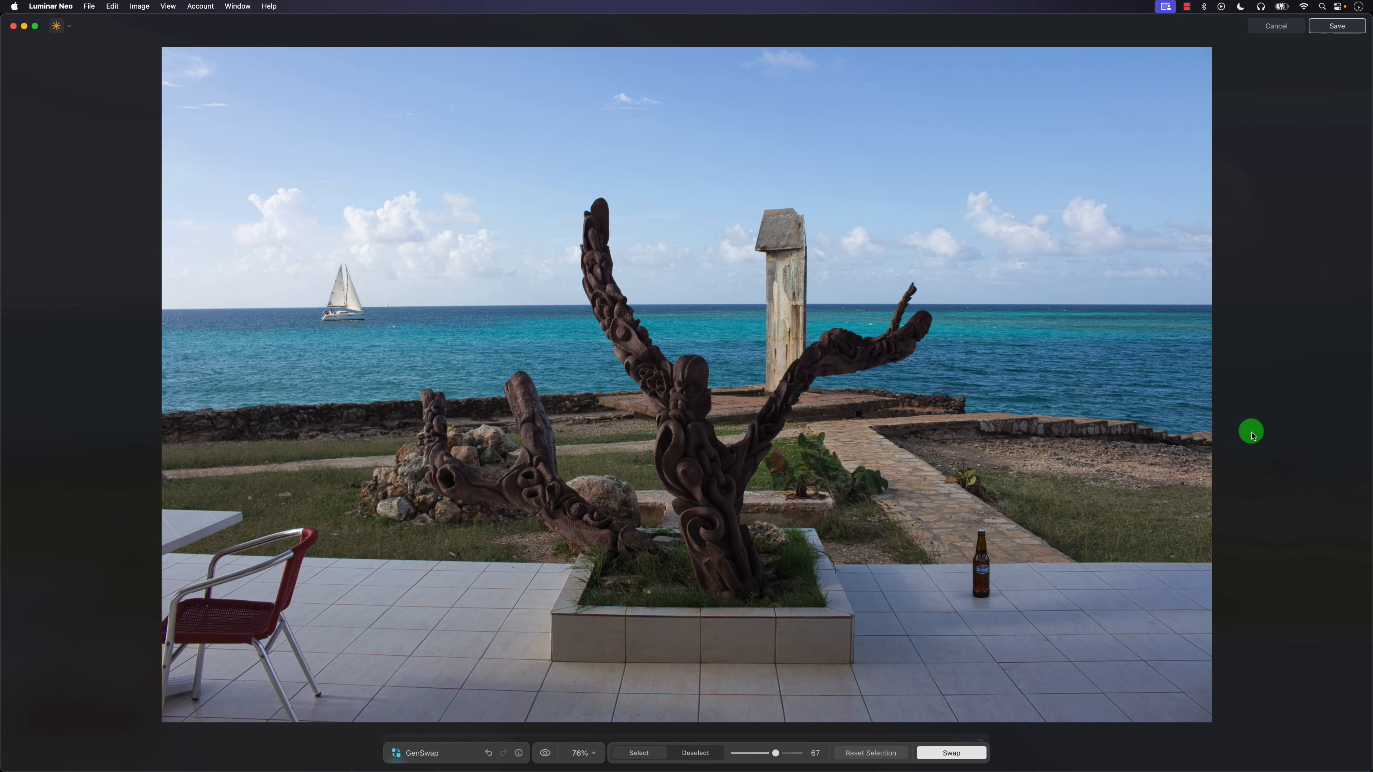
Undo both yacht swaps on the horizon.
click(355, 301)
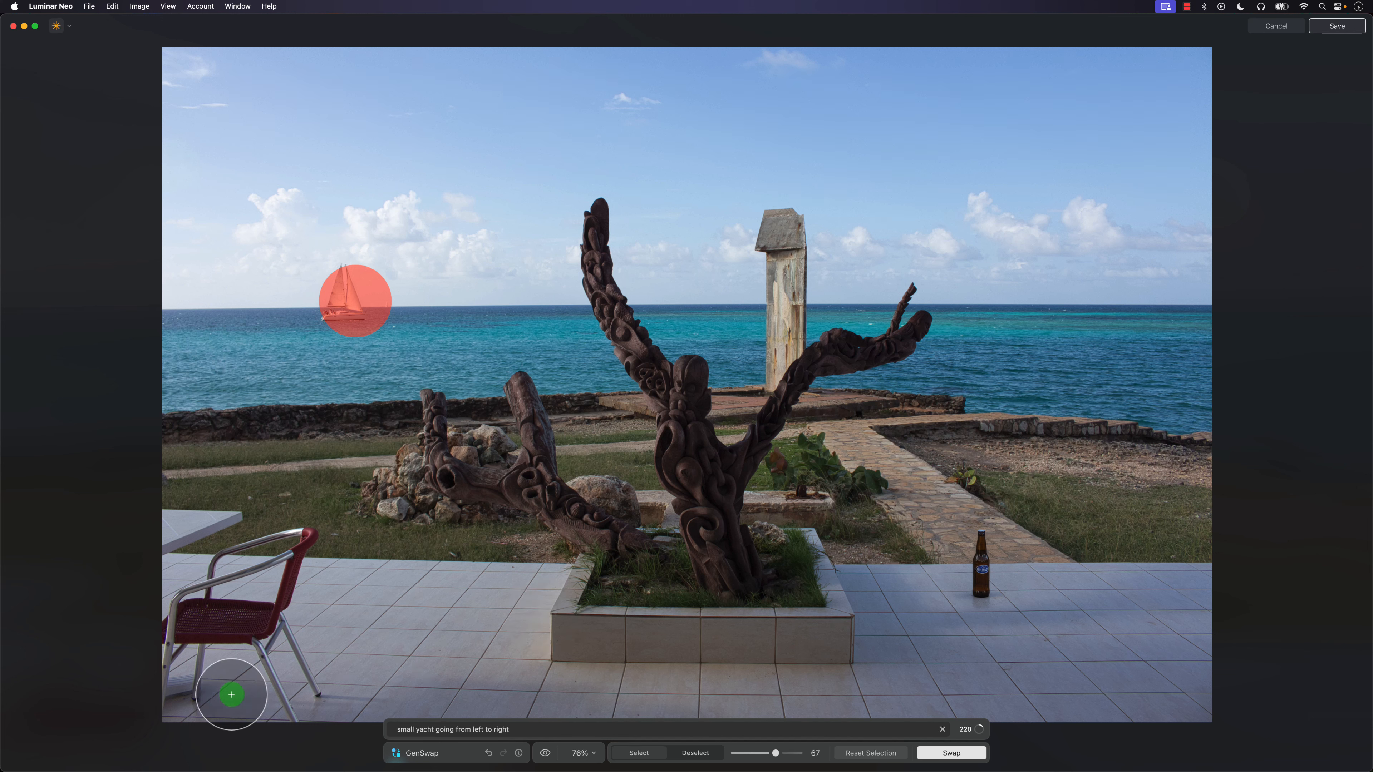
click(691, 757)
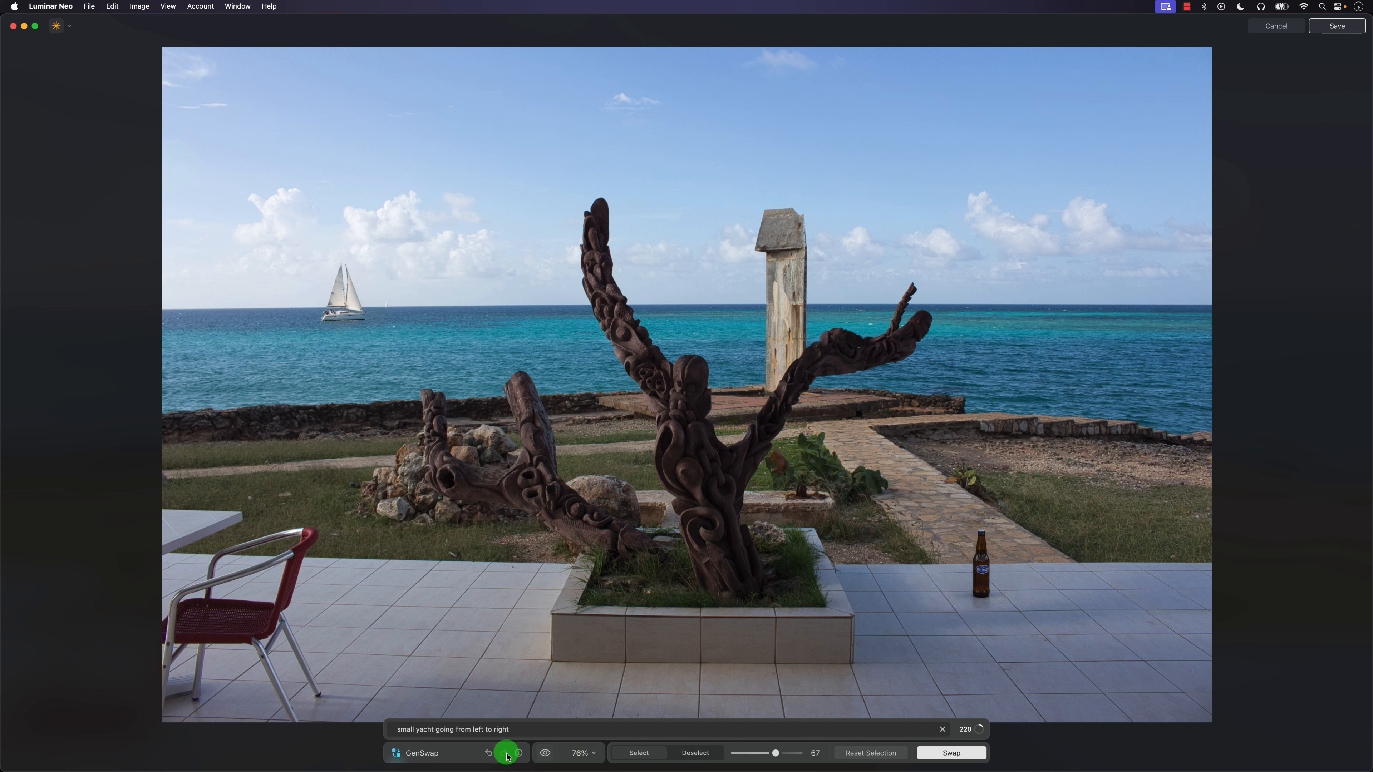
click(487, 753)
click(487, 753)
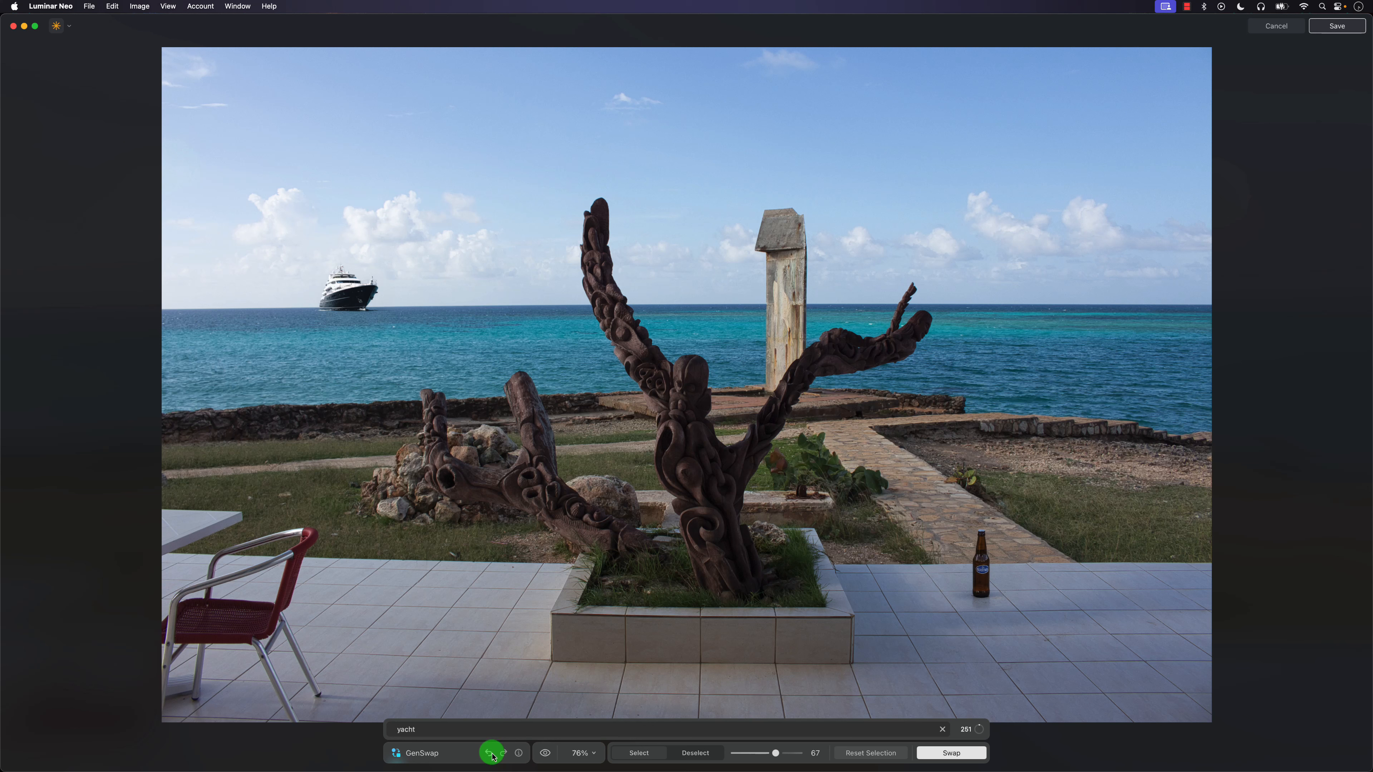
click(489, 753)
Clear the old selection, mask a smaller spot on the horizon with brush size 25, and generate a "yacht" there.
click(856, 755)
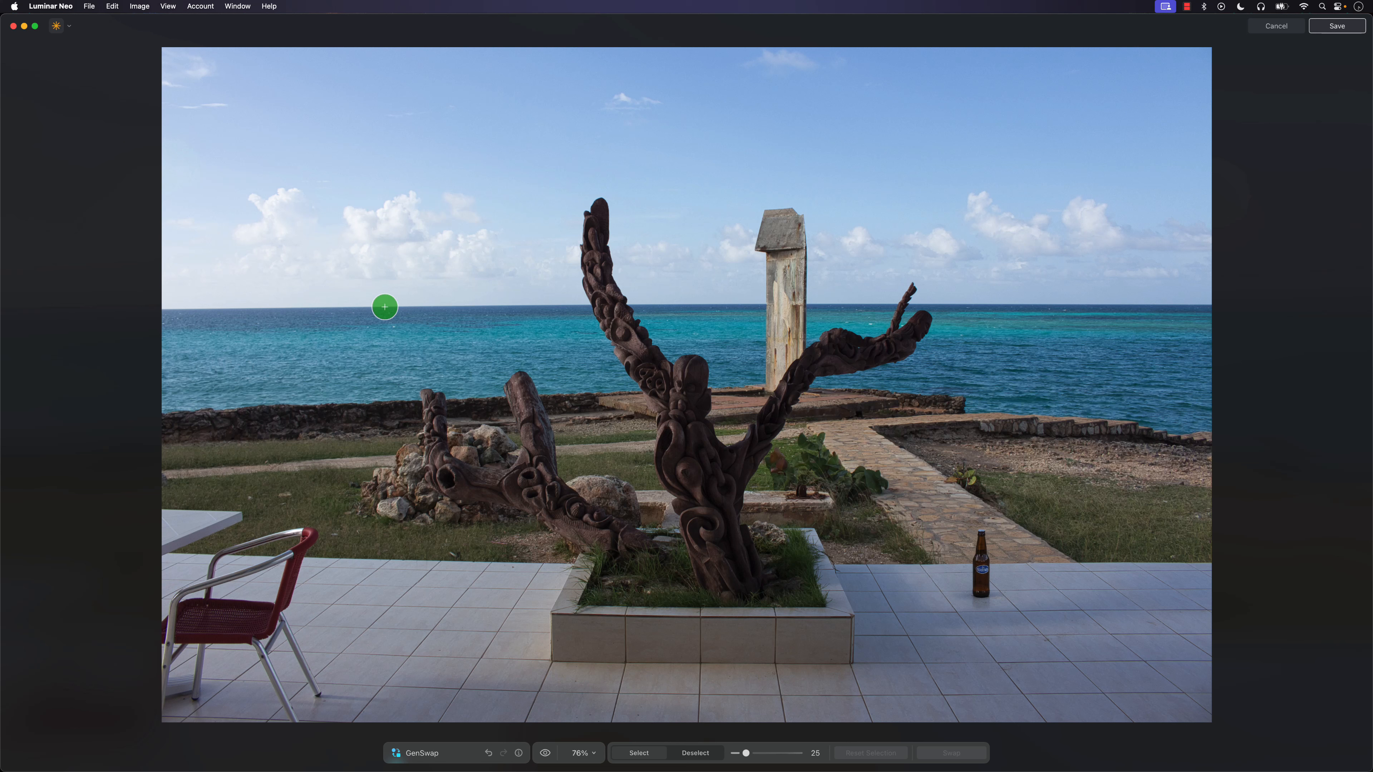
click(381, 302)
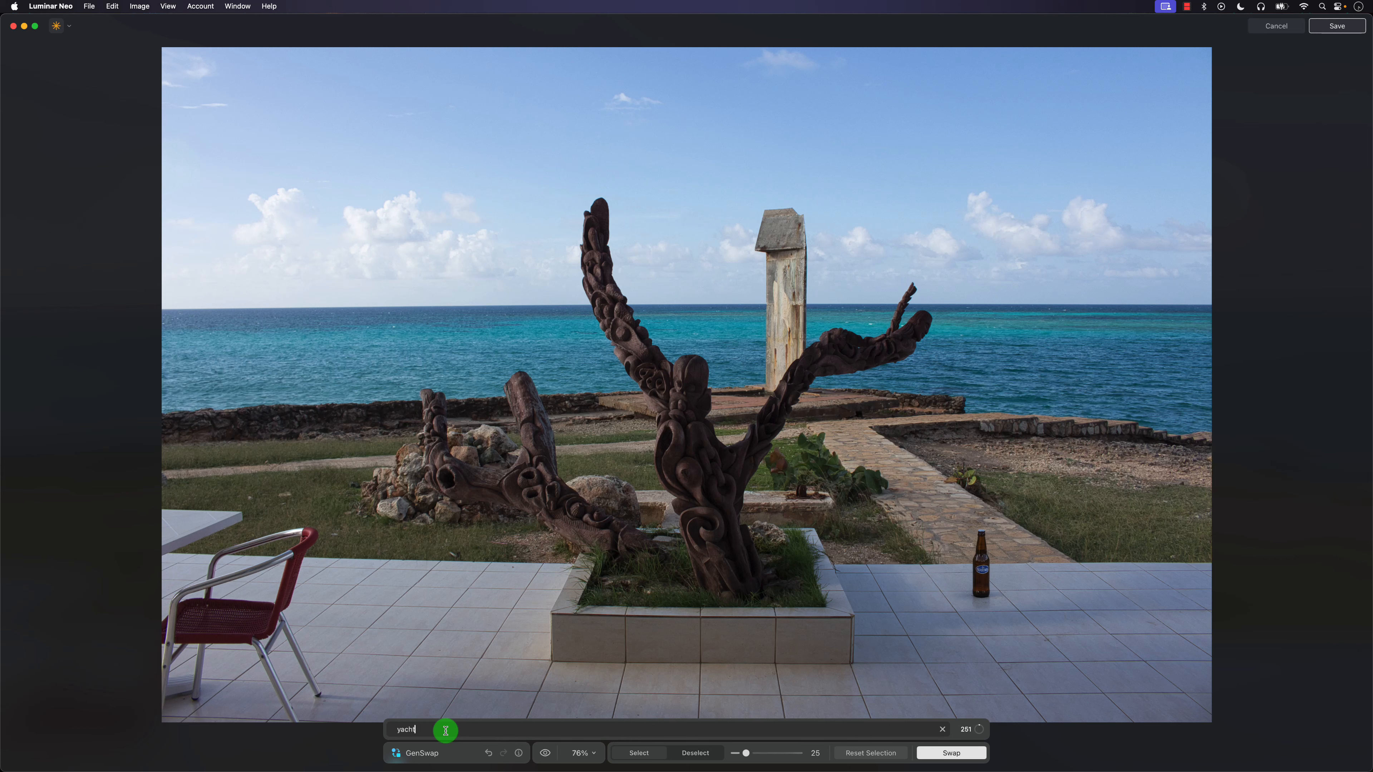
click(940, 752)
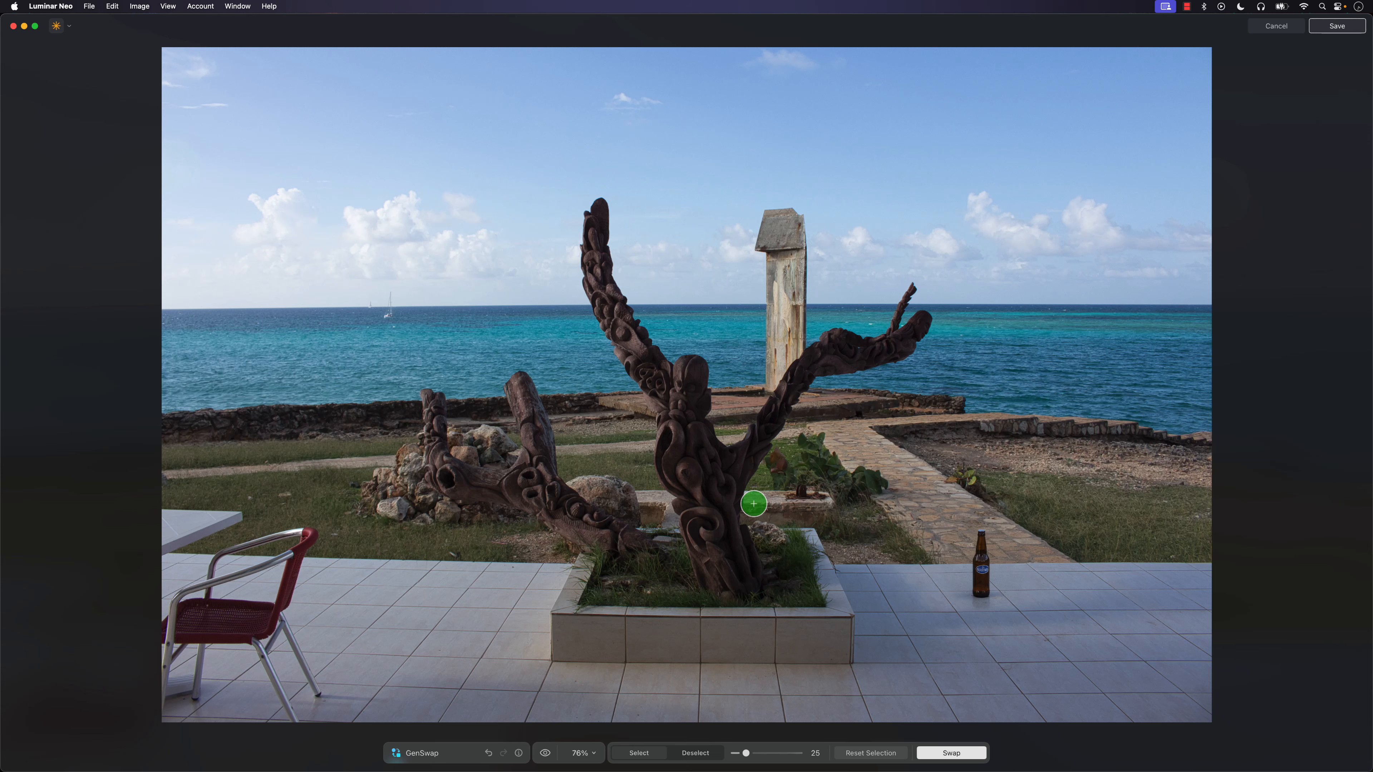
Inspect the small generated yacht up close and save the GenSwap result.
scroll(346, 303, up, 5)
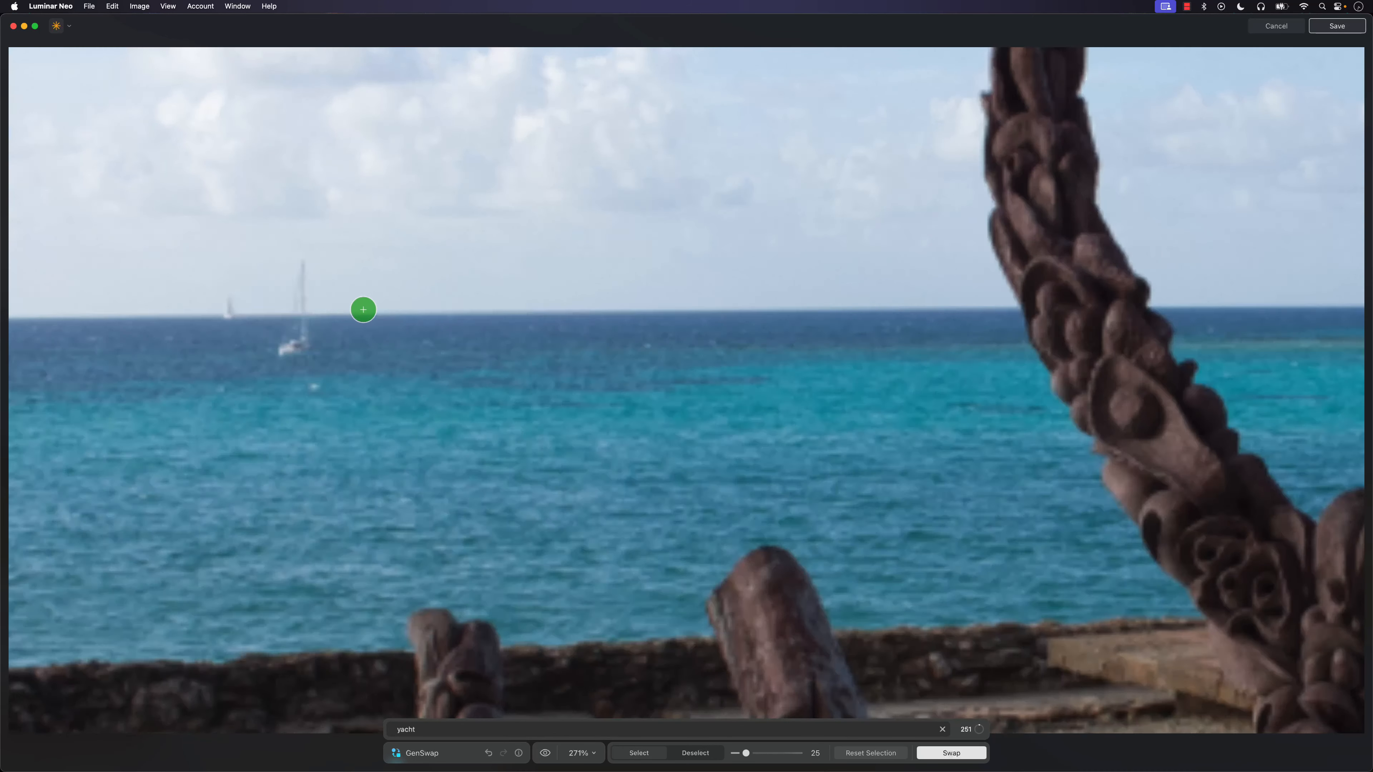
click(273, 303)
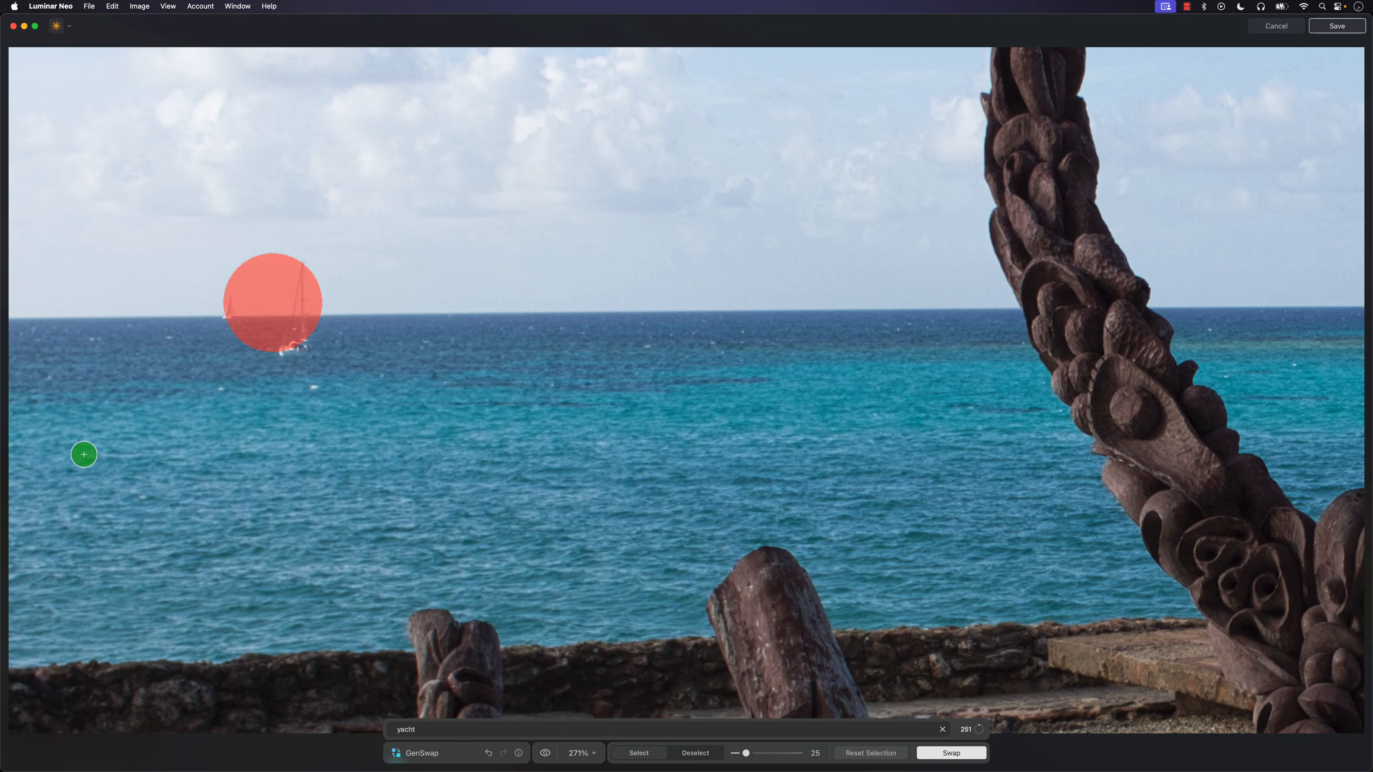
scroll(540, 713, down, 5)
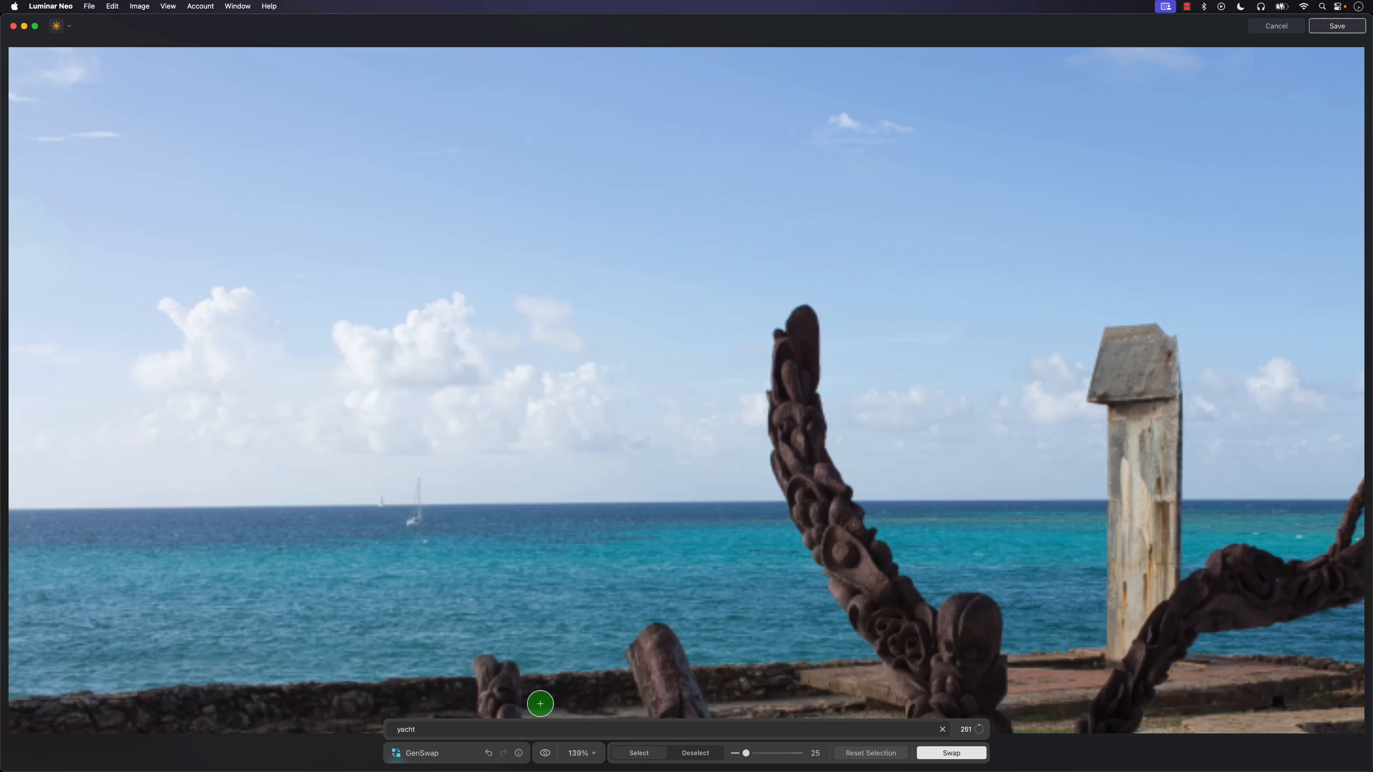
scroll(711, 509, down, 2)
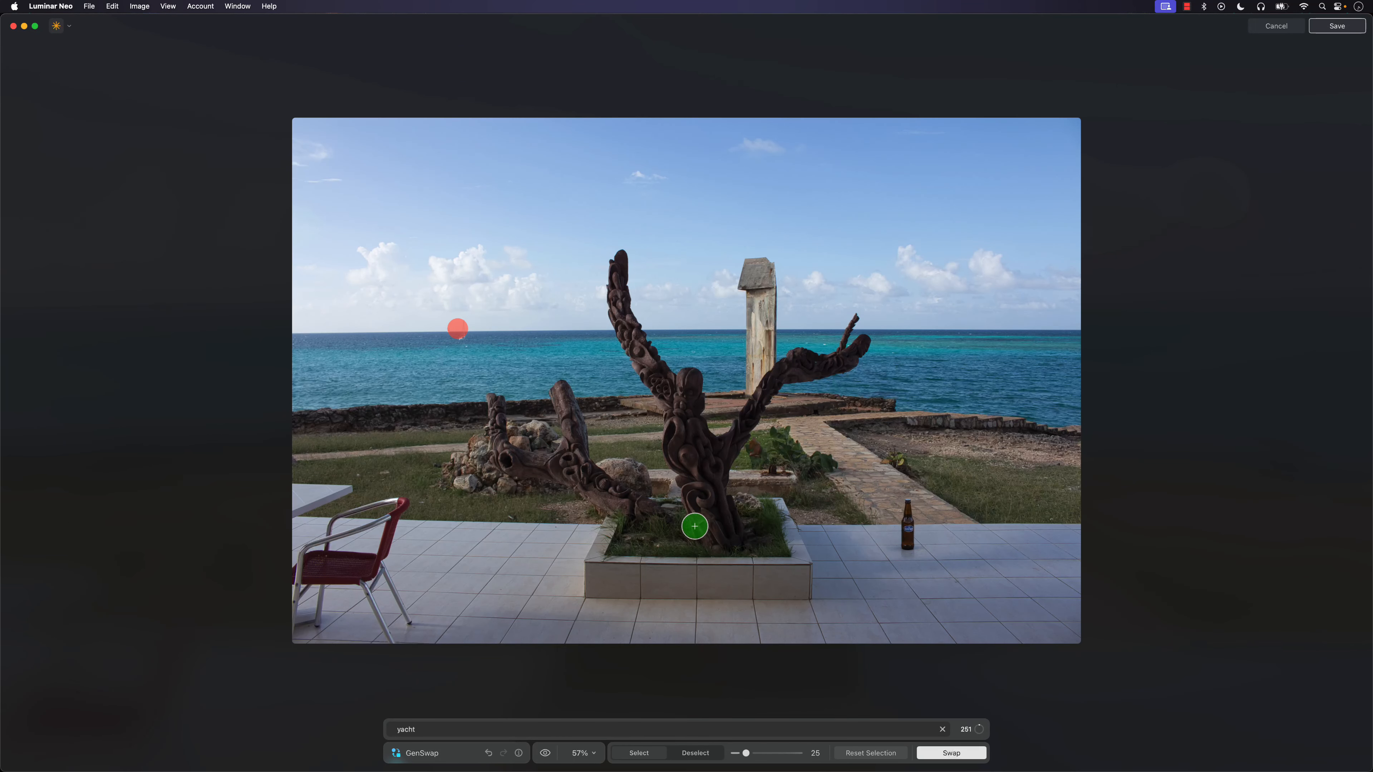
scroll(694, 526, up, 1)
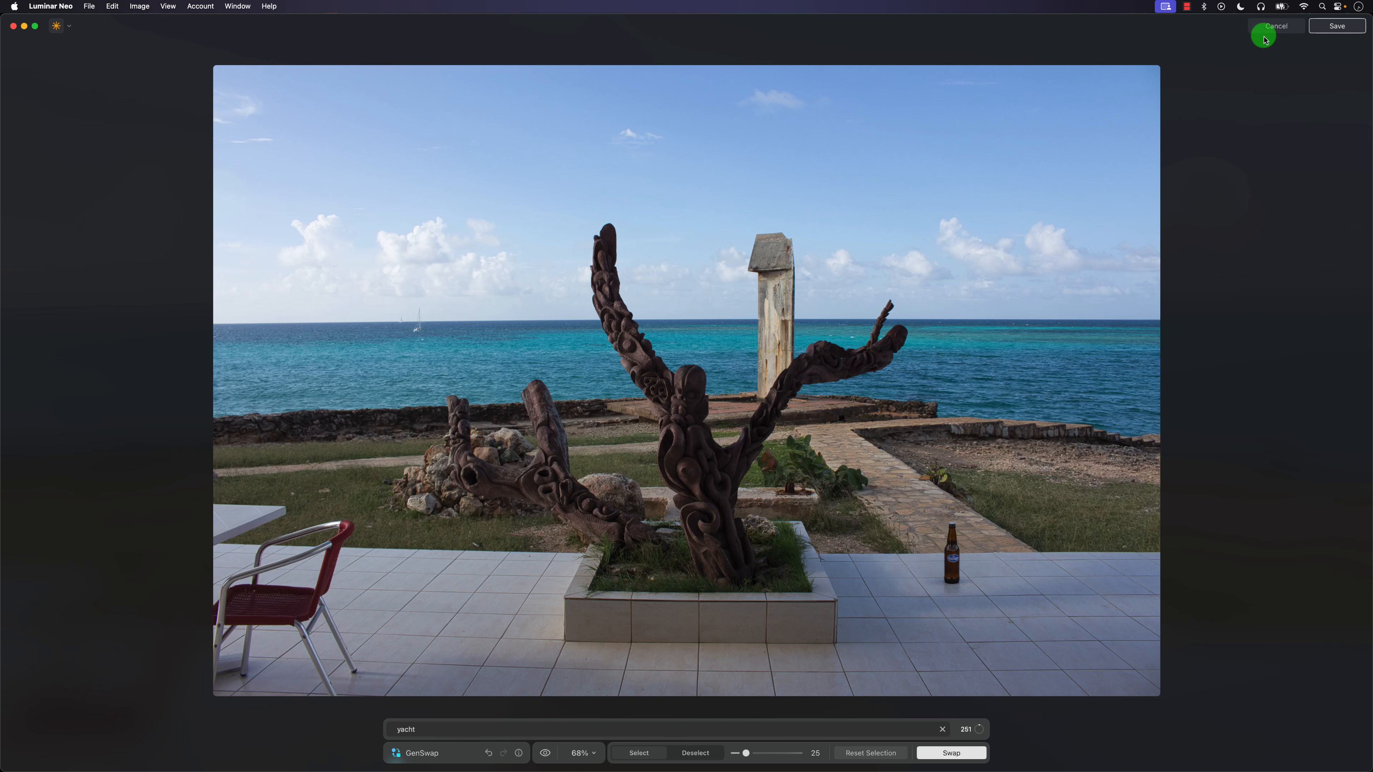
click(1332, 27)
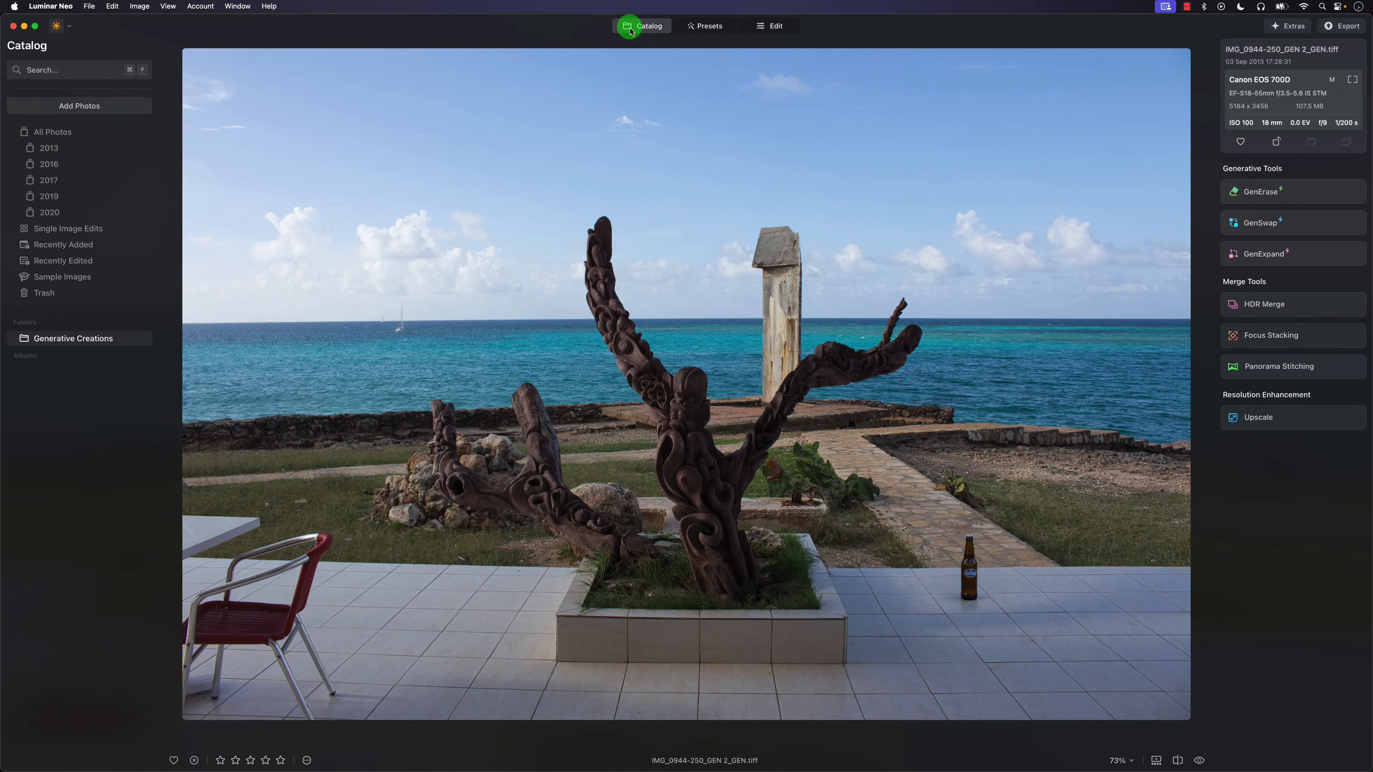
Compare the IMG_0944-250_GEN 2_GEN photo with IMG_0944-250_GEN 2 in the Generative Creations folder.
click(630, 29)
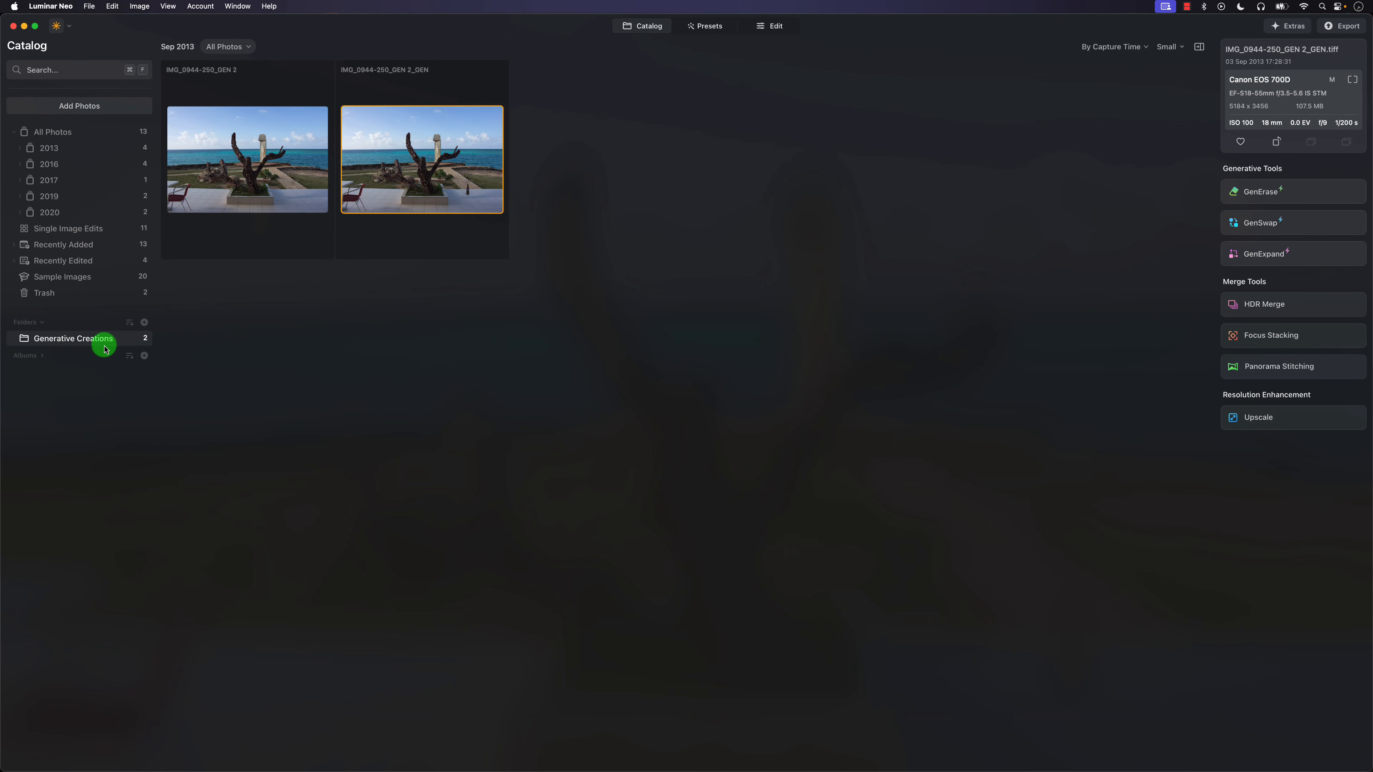
double_click(477, 193)
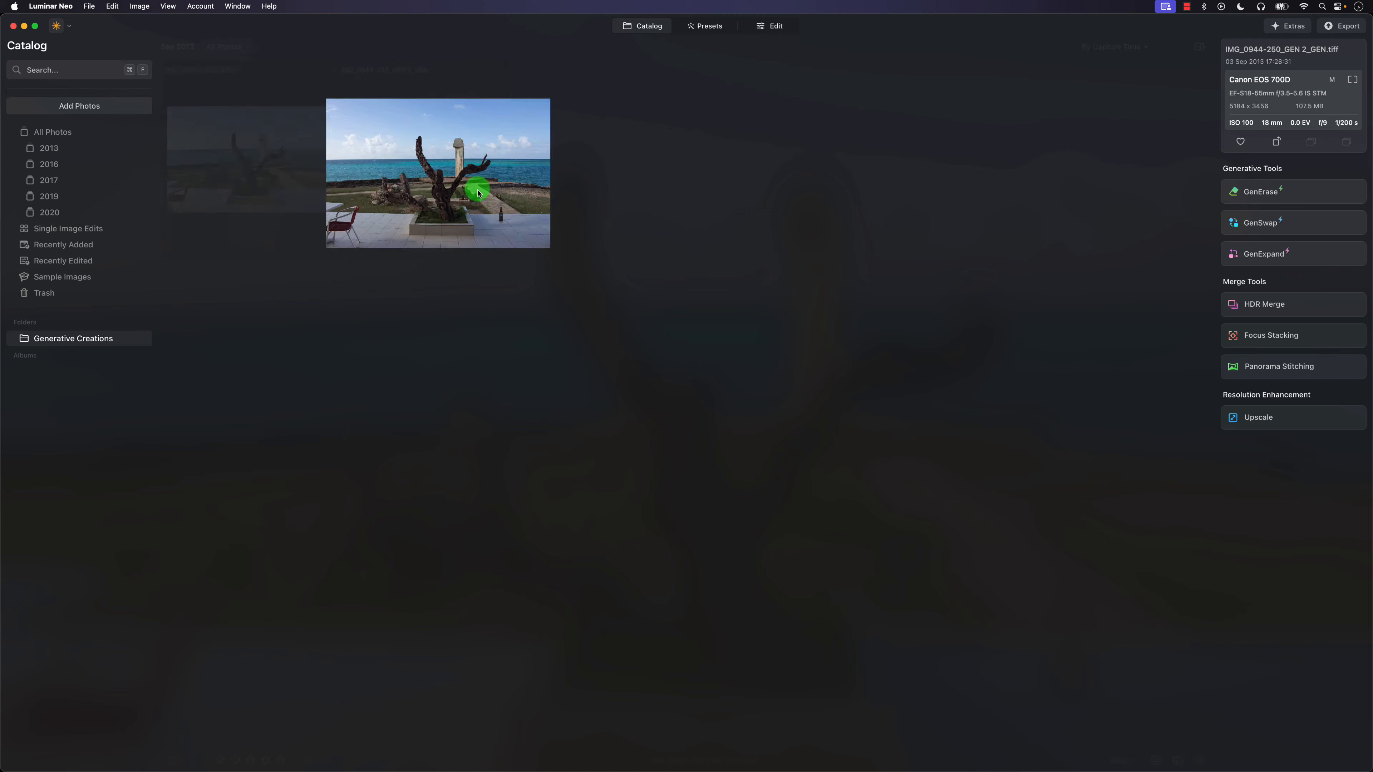
click(644, 28)
double_click(242, 176)
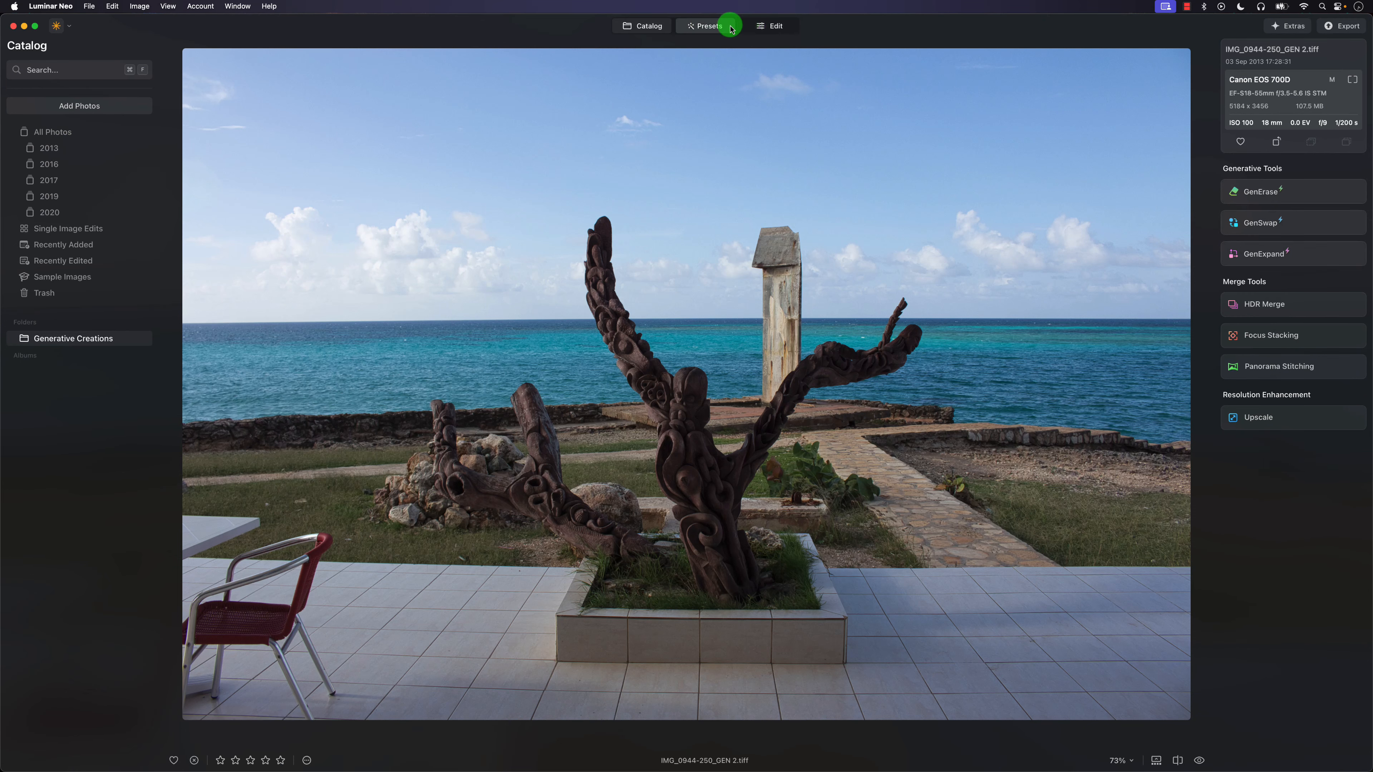
click(652, 30)
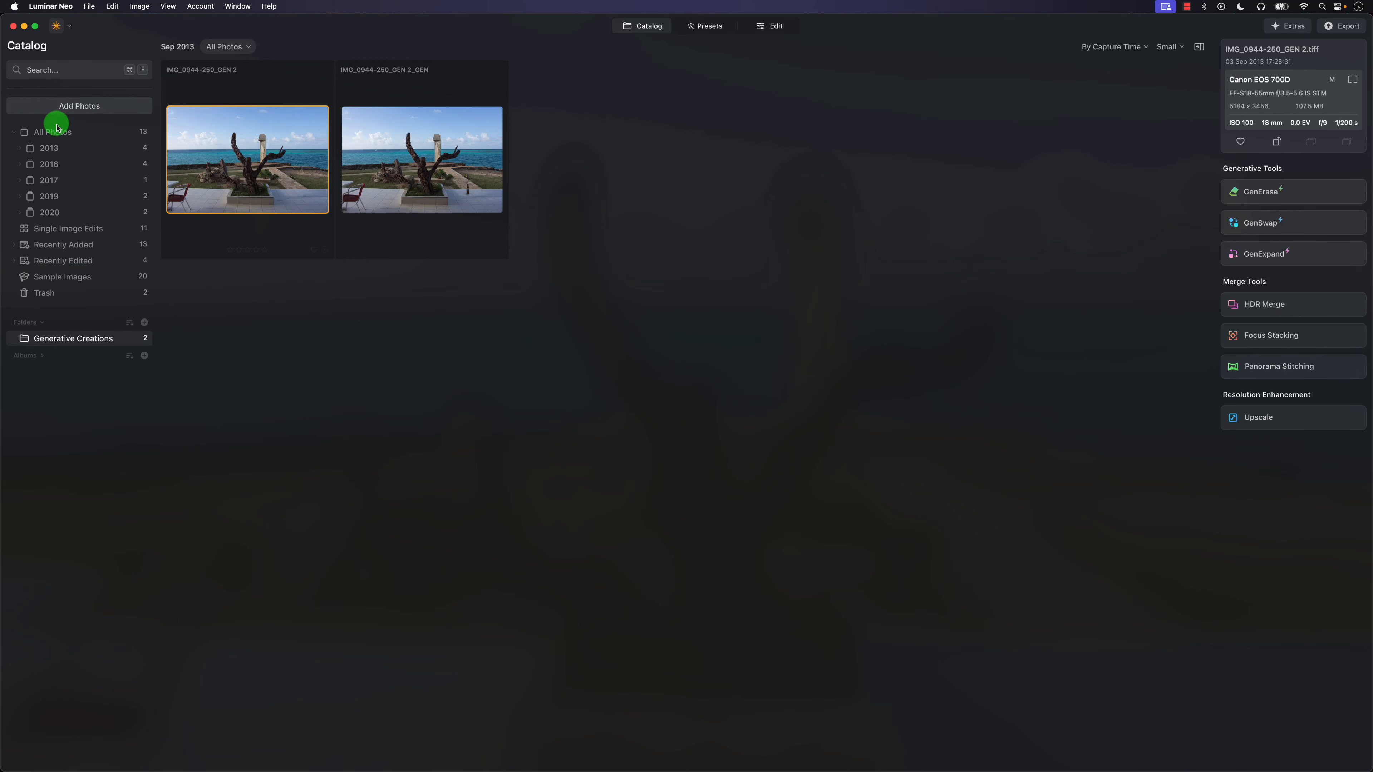
Open the _MG_6978 mountain lake photo from All Photos in GenSwap and mask the boulders above the shore with brush size 91.
click(64, 134)
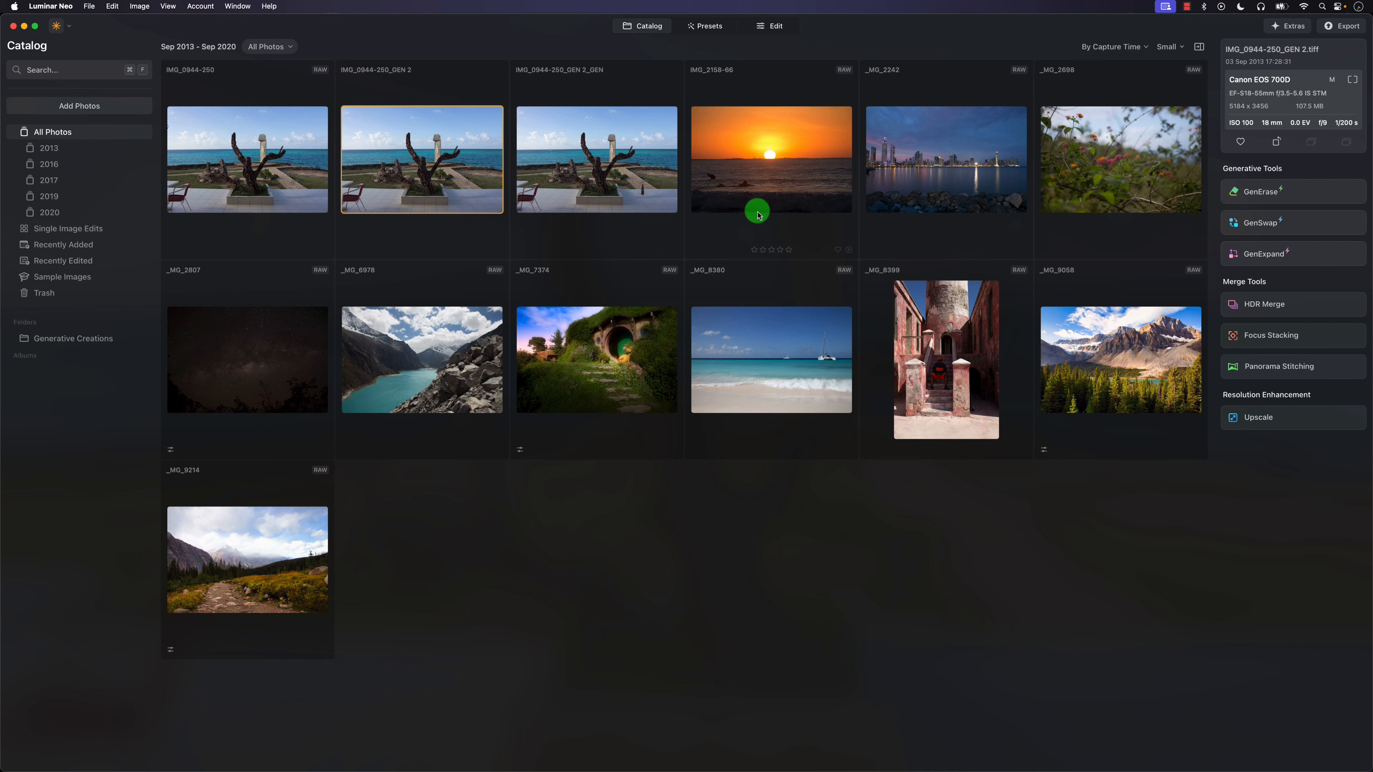
double_click(395, 360)
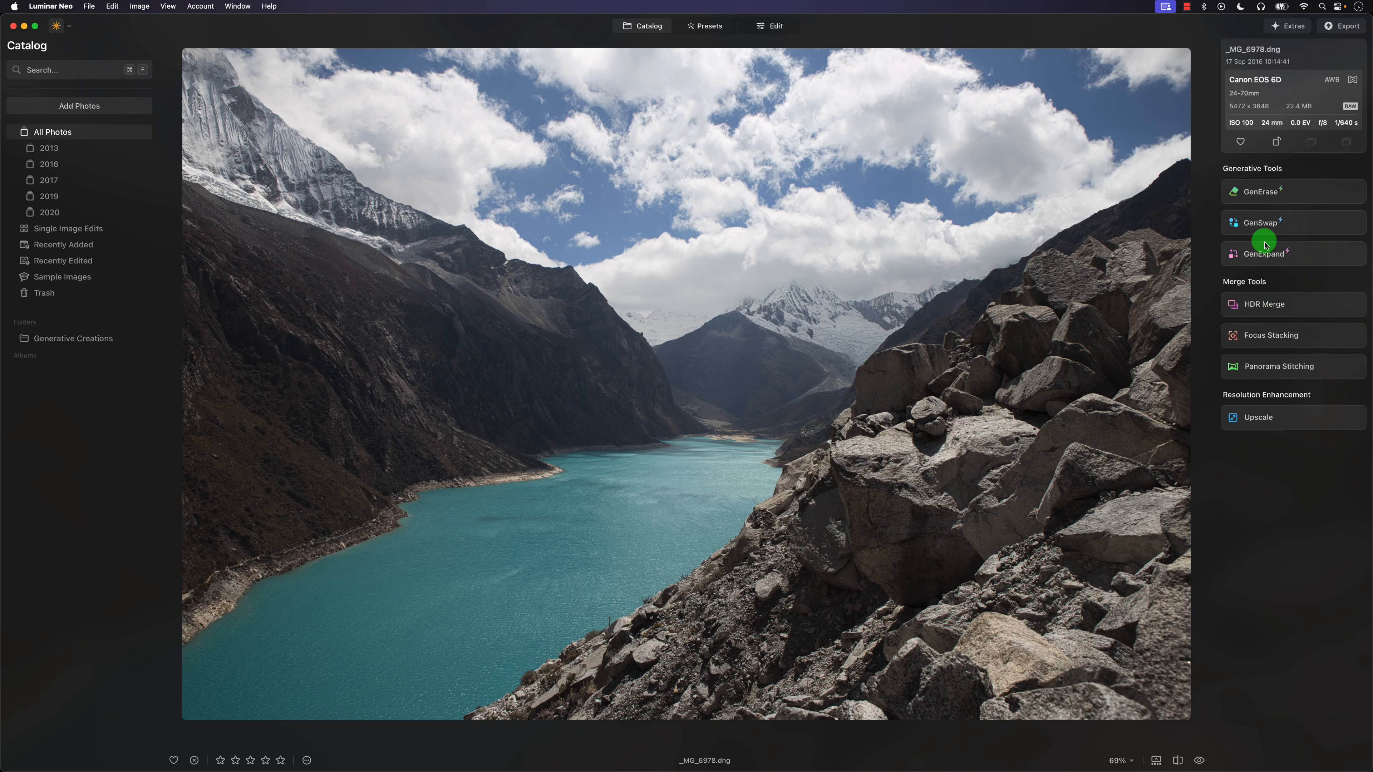
click(1262, 224)
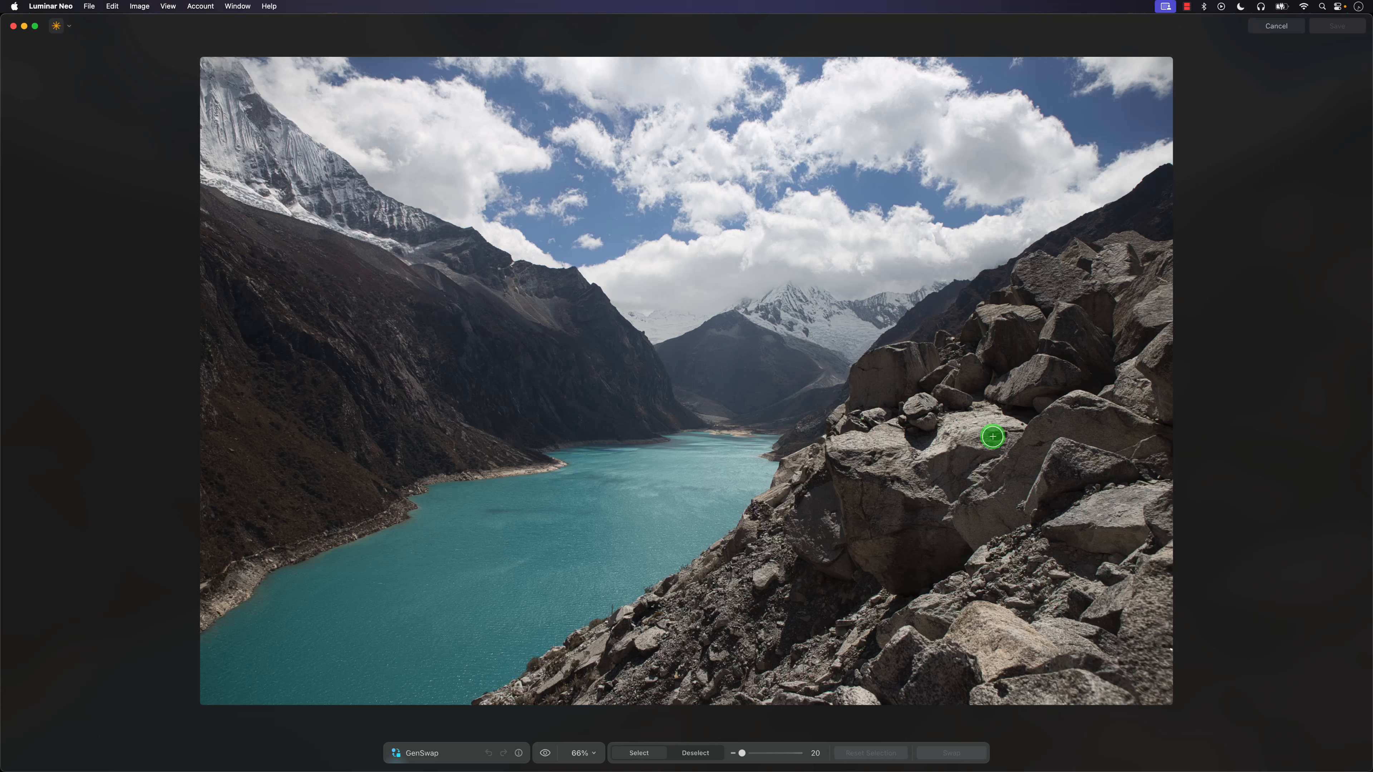
click(793, 753)
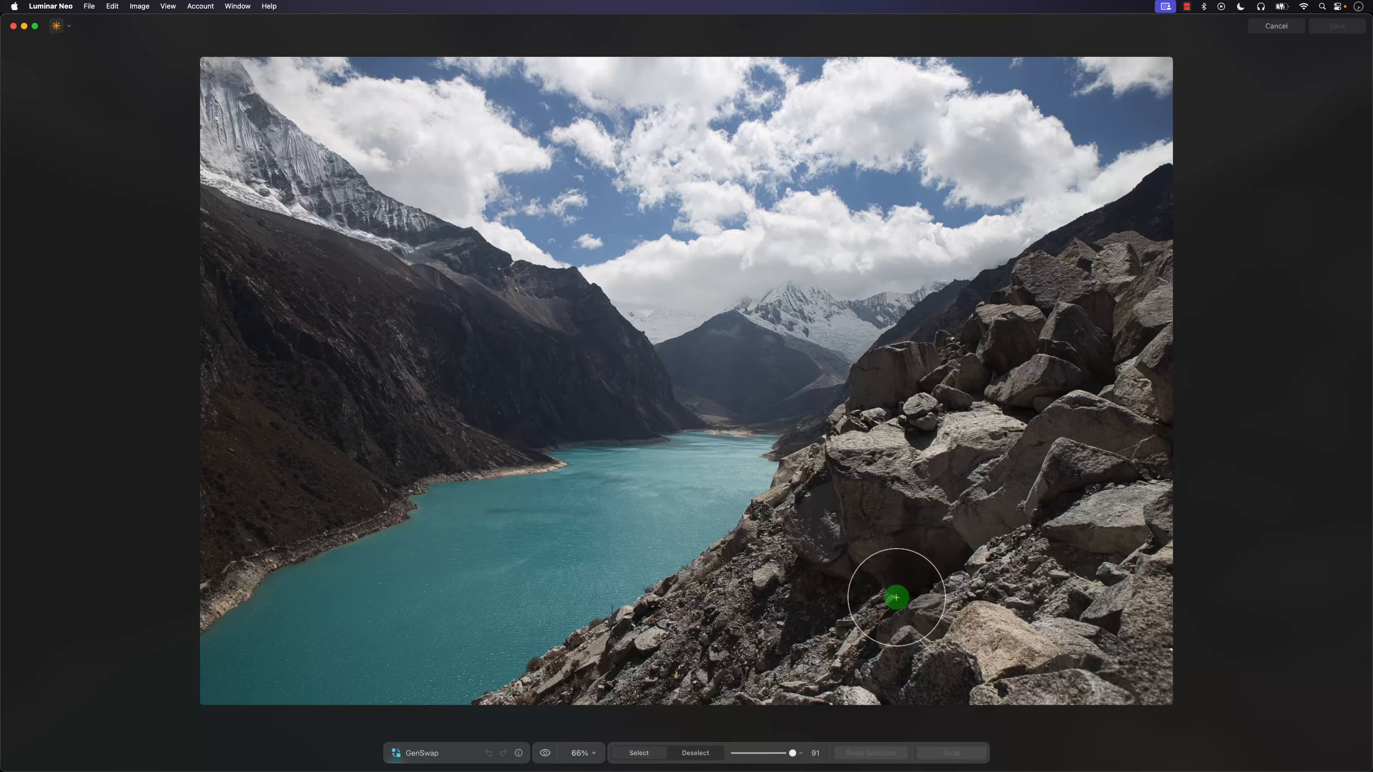
mouse_move(935, 419)
mouse_down()
mouse_move(894, 402)
mouse_move(860, 413)
mouse_move(980, 402)
mouse_move(864, 447)
mouse_up()
Try generating a "puma" in the masked boulder area and undo the swap.
click(521, 728)
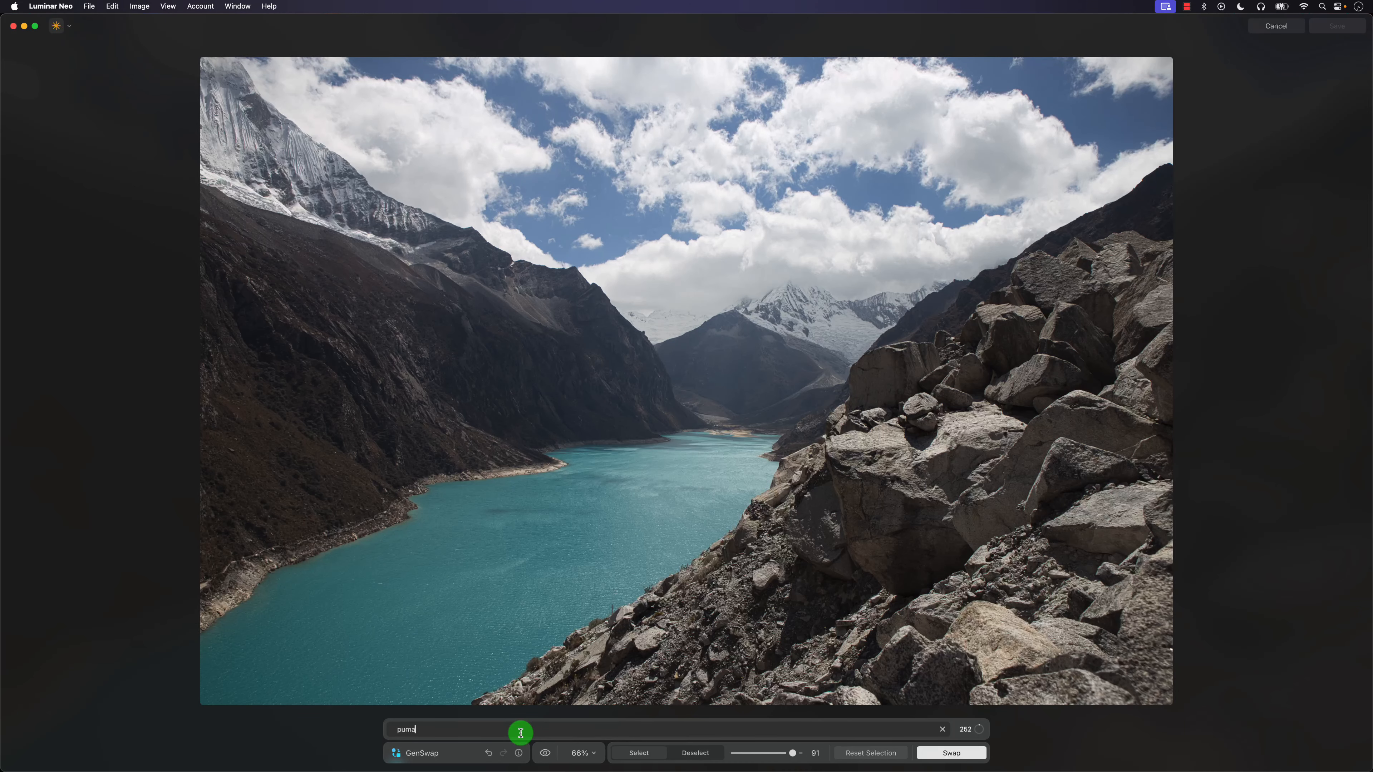
key(Return)
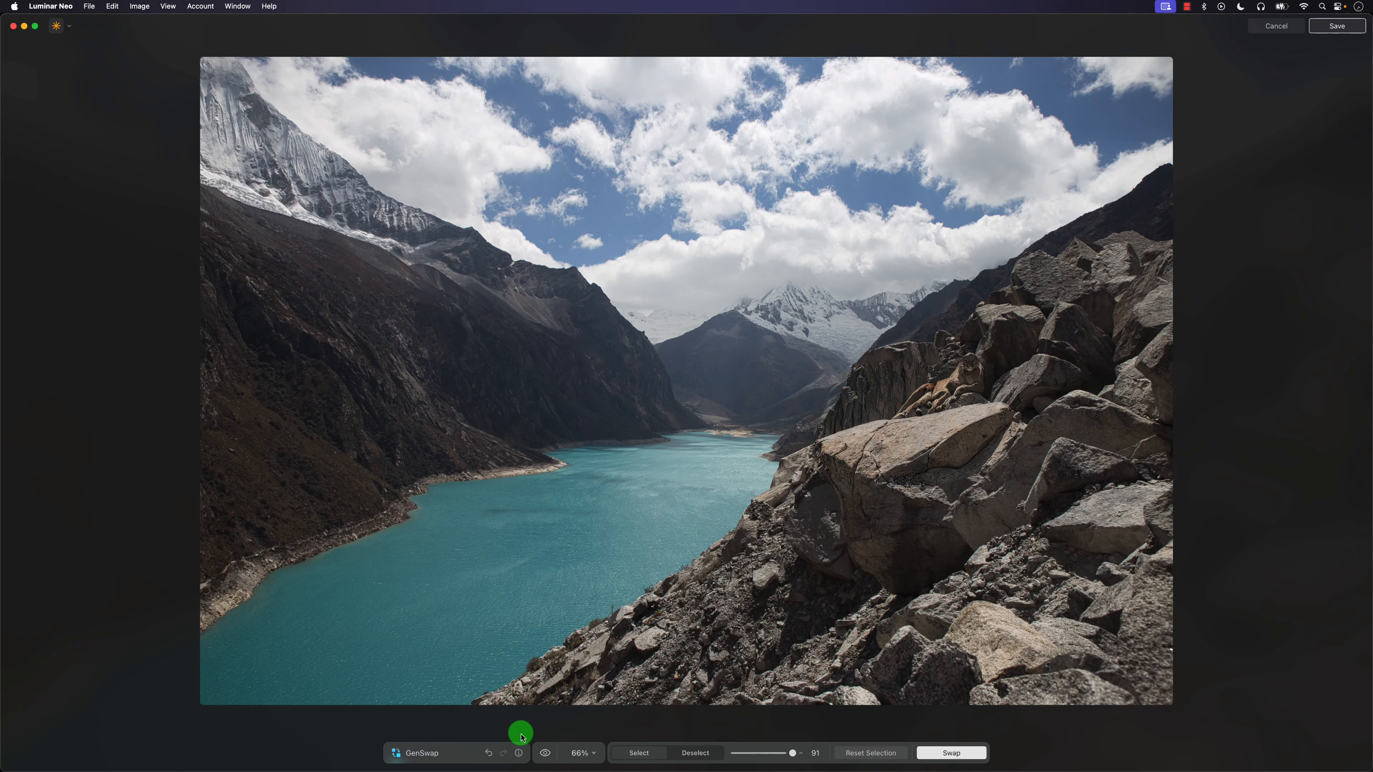
drag(870, 430, 968, 424)
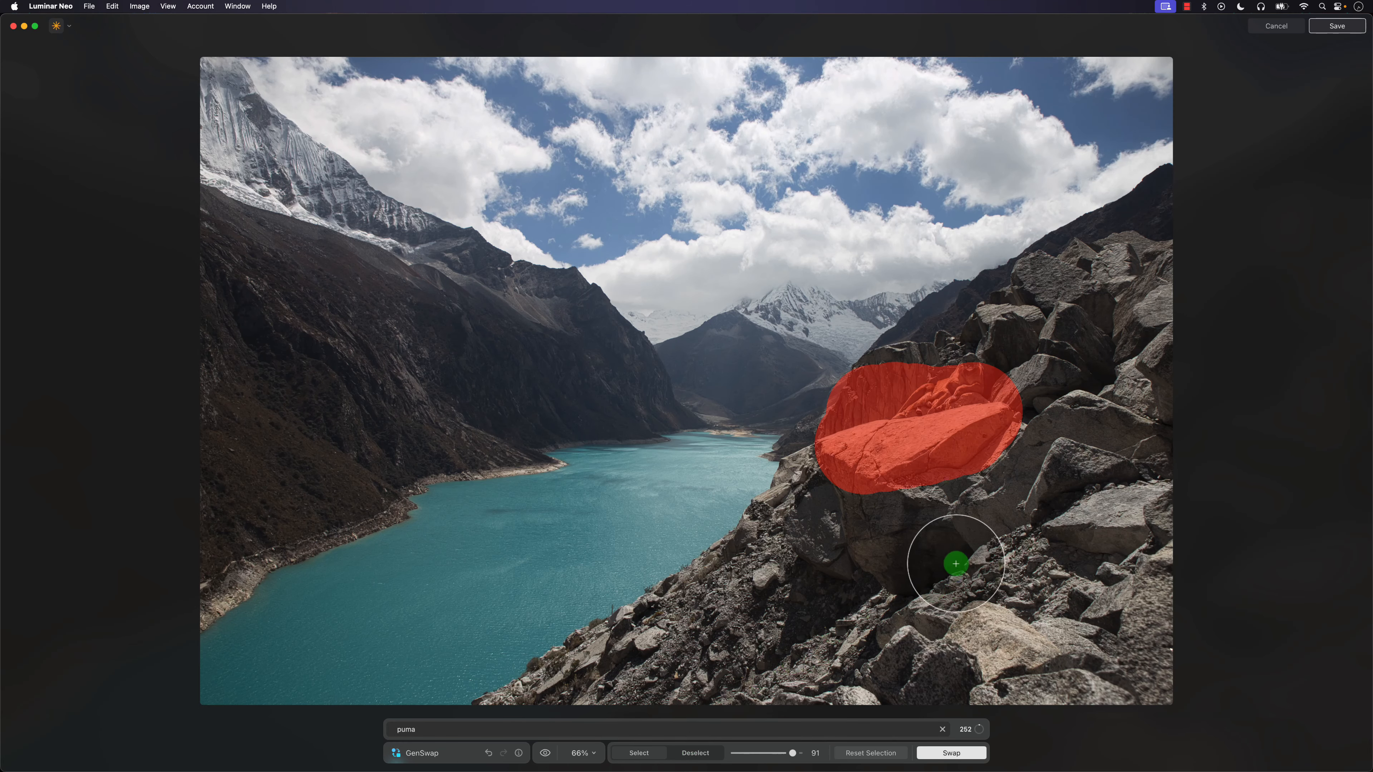
scroll(1054, 457, up, 5)
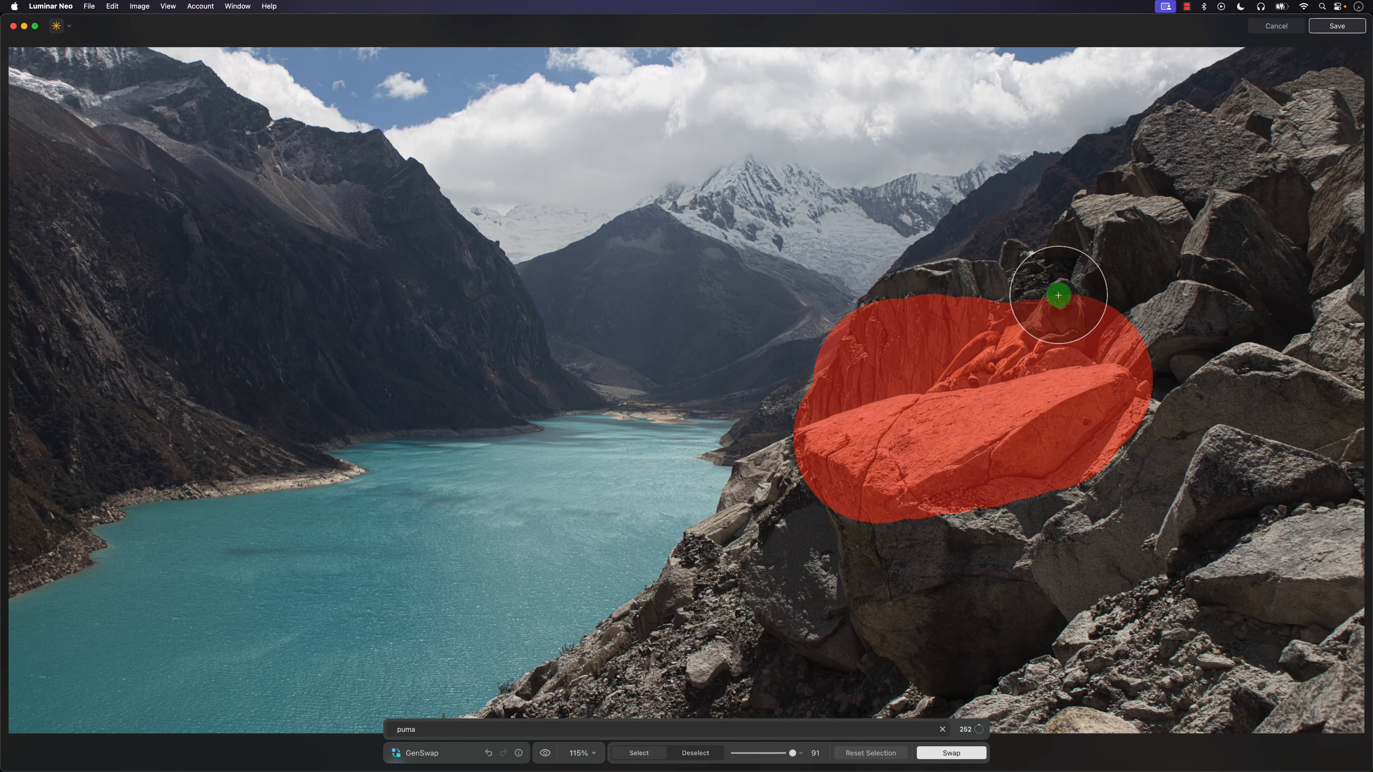
click(948, 753)
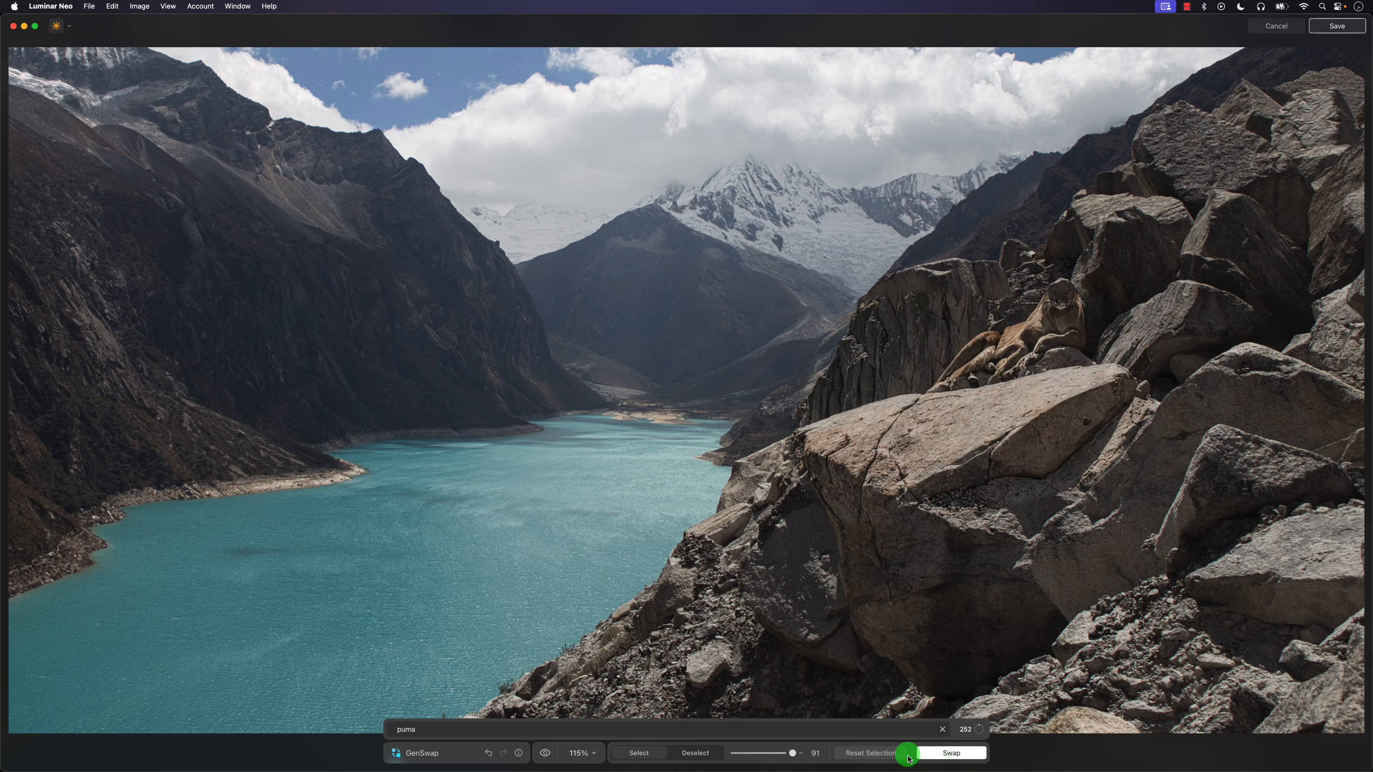
click(489, 753)
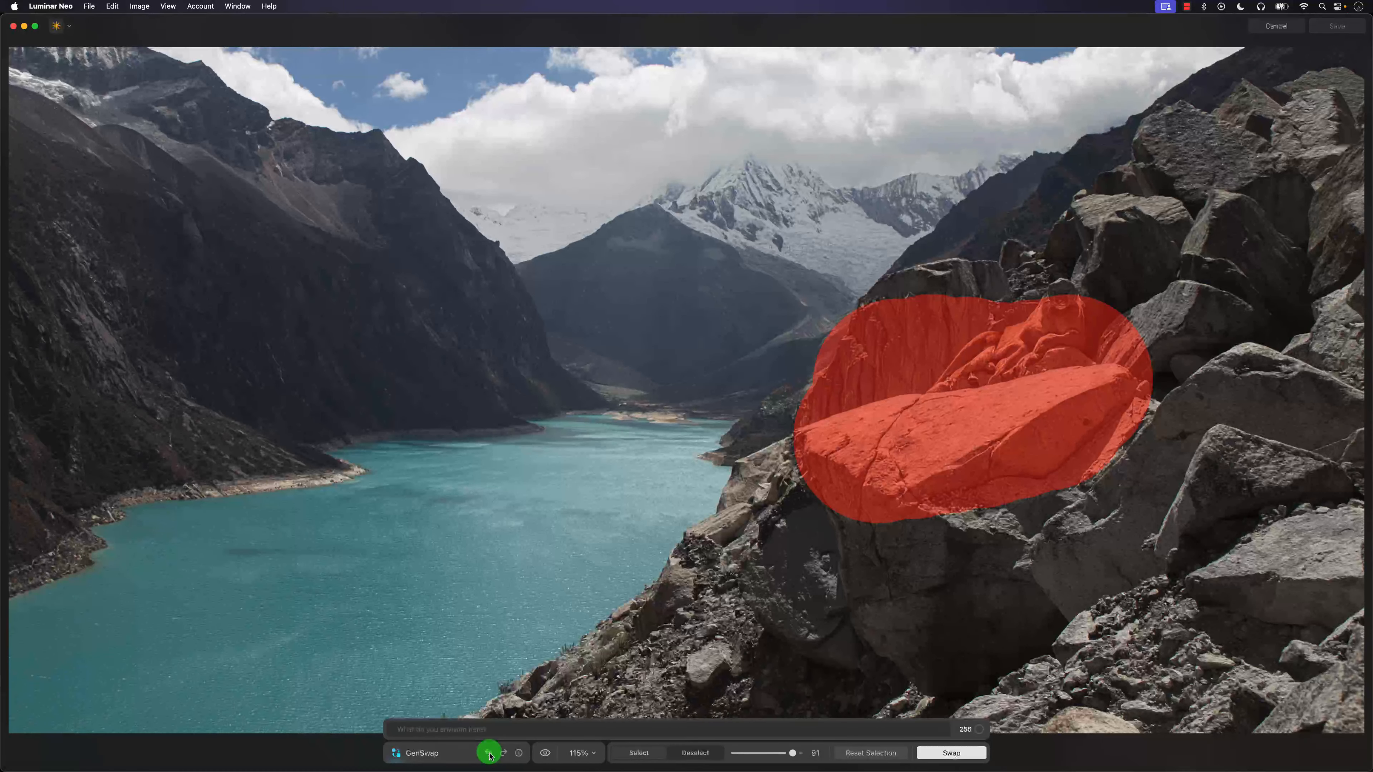
click(489, 753)
Generate a new "puma" on the masked boulders above the lake.
drag(1042, 441, 1036, 427)
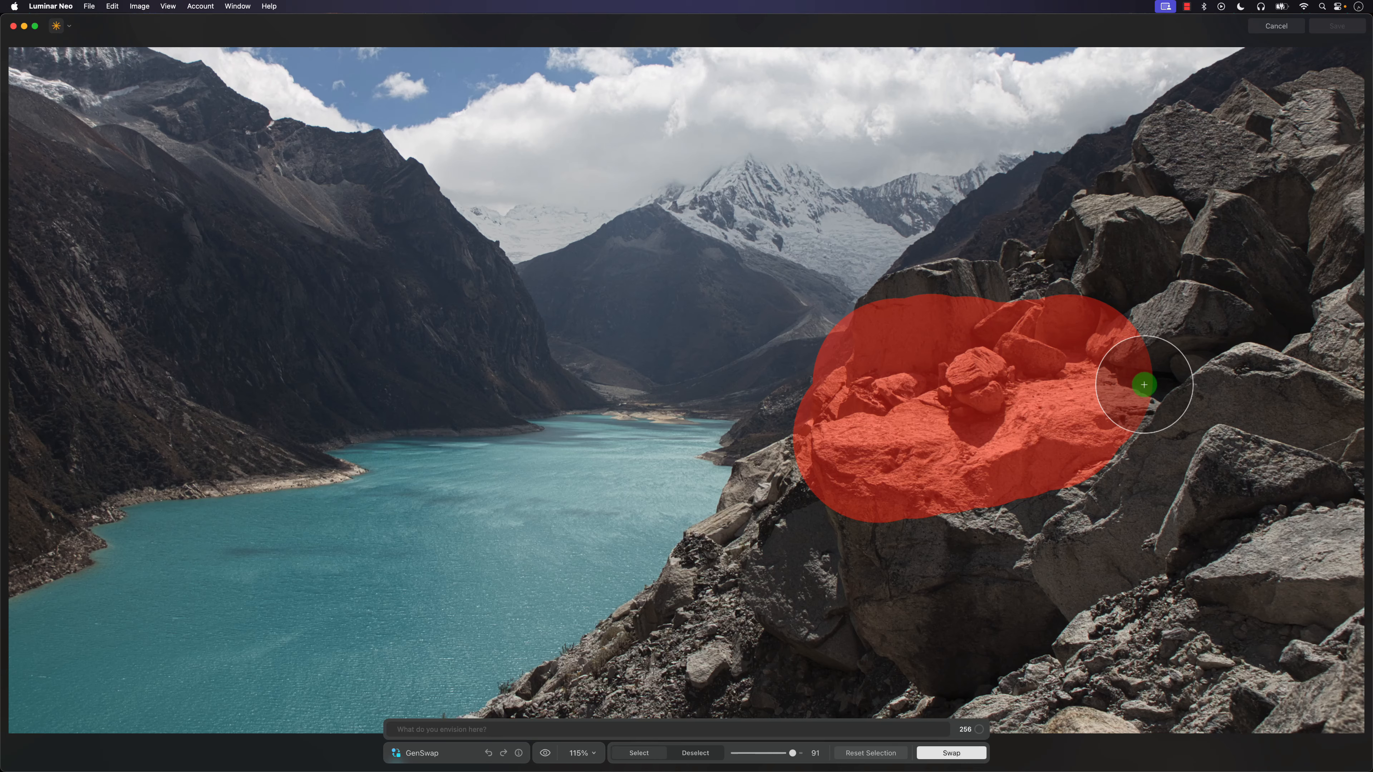
click(613, 730)
text(pu)
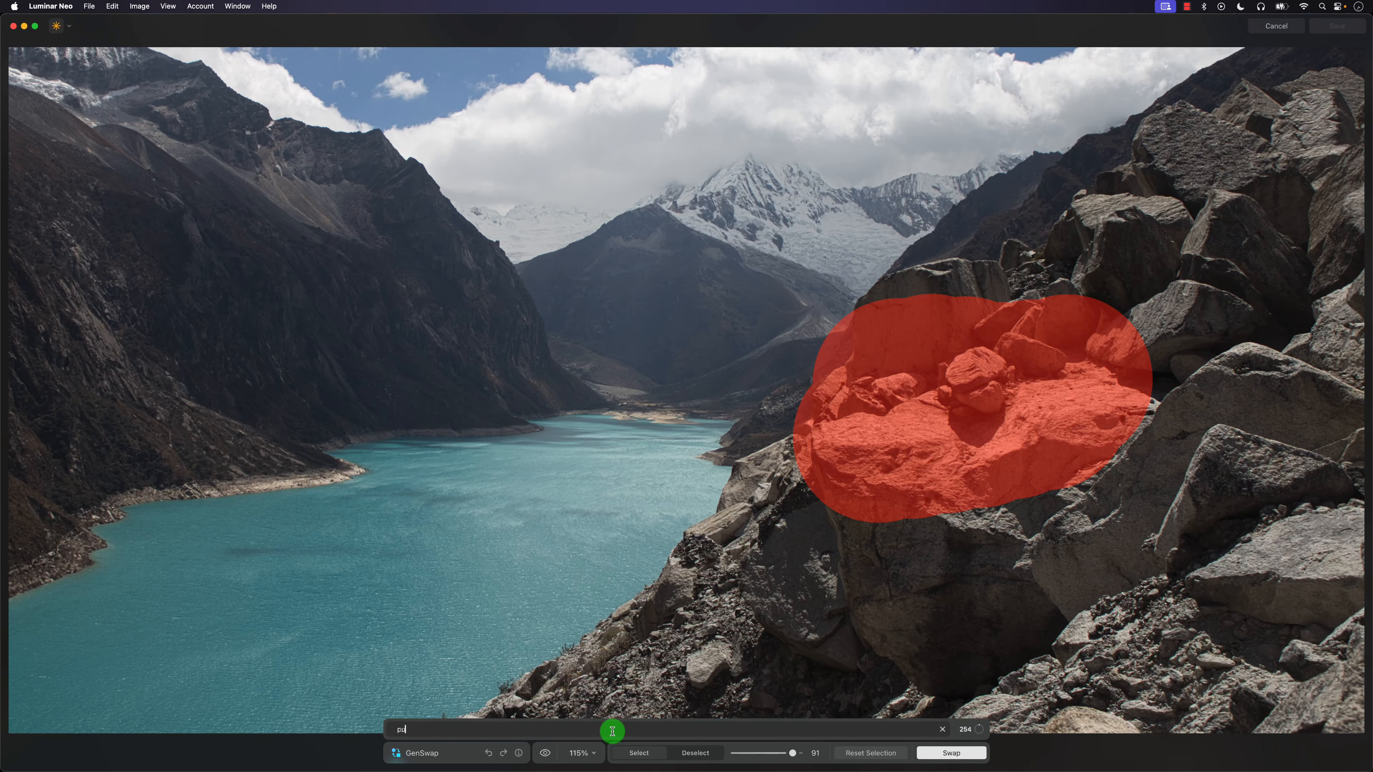
text(ma)
click(931, 751)
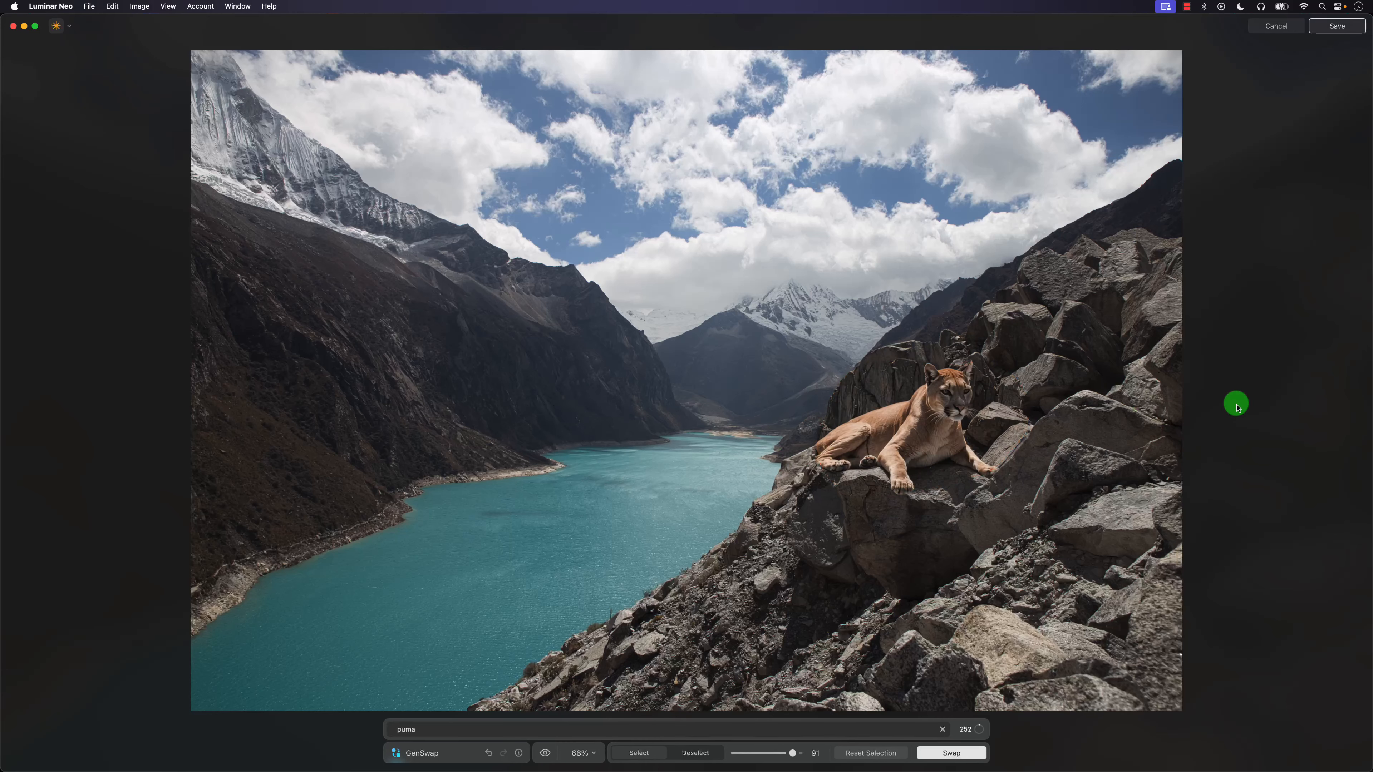
Inspect the generated puma's tail and paws up close and in the full photo.
scroll(1001, 402, up, 8)
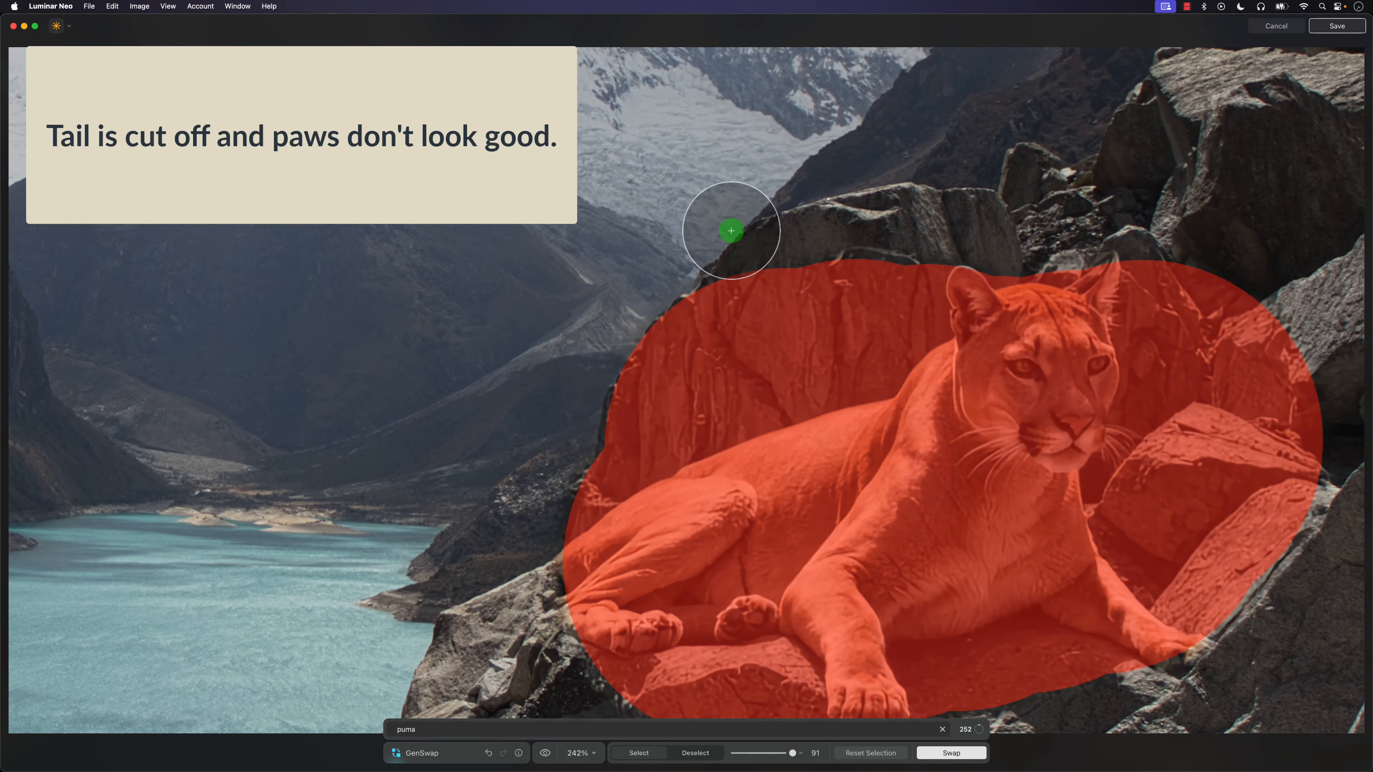
scroll(323, 301, down, 6)
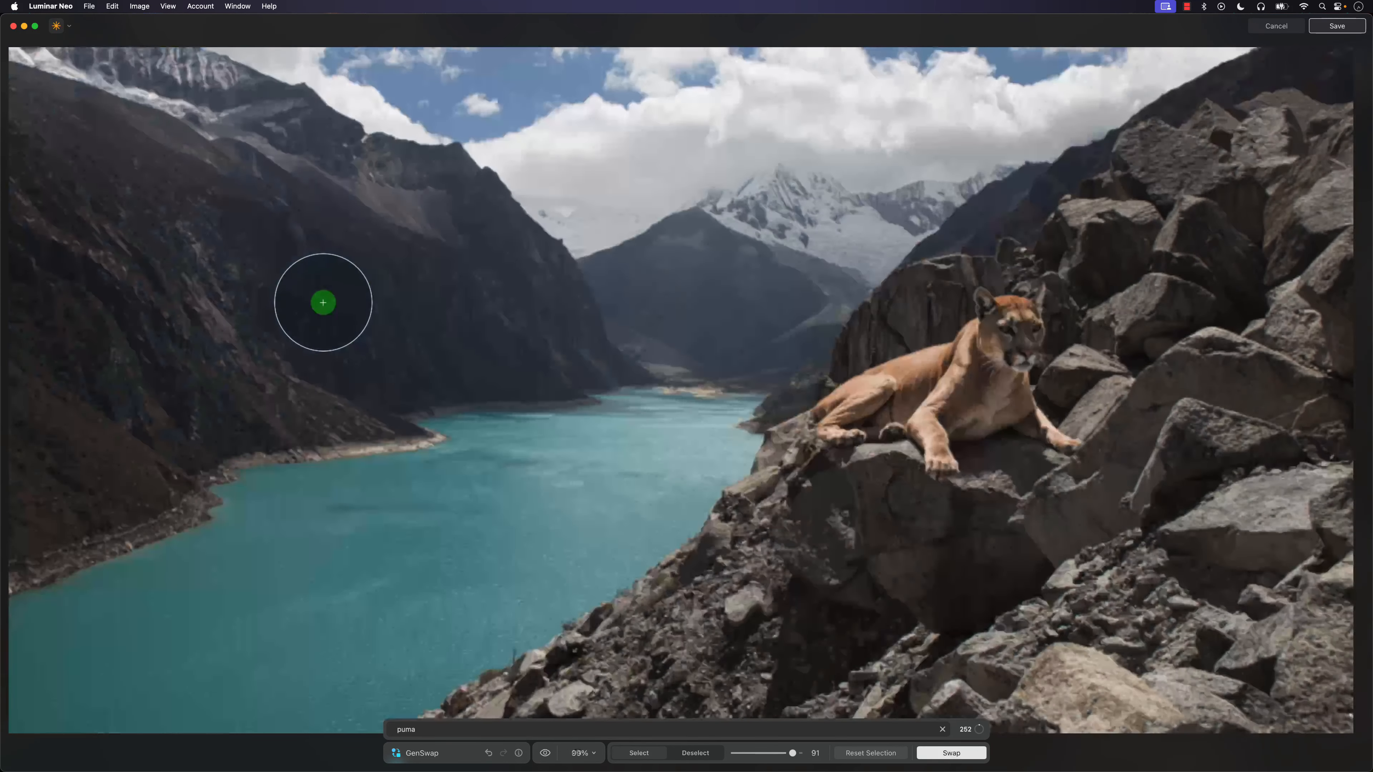
scroll(323, 301, down, 3)
scroll(323, 301, up, 3)
scroll(323, 301, down, 2)
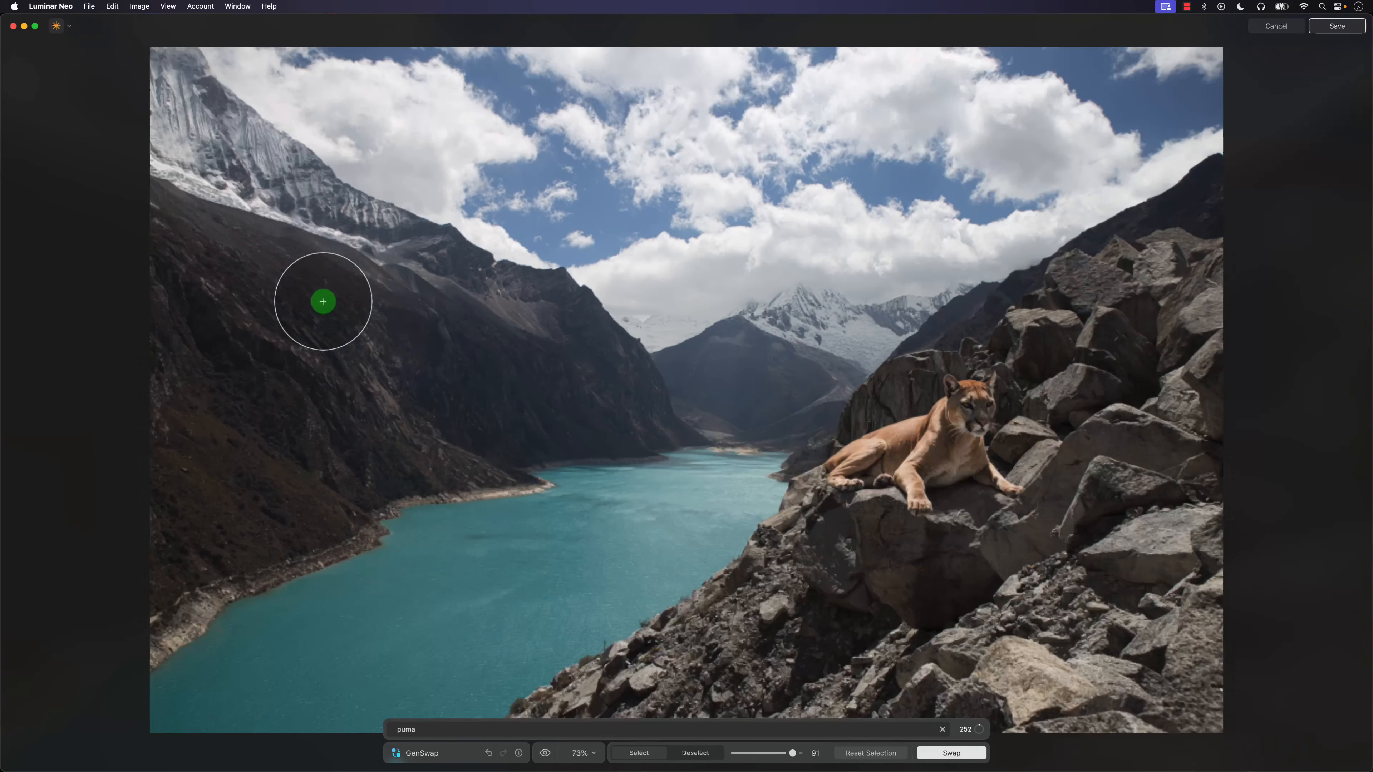